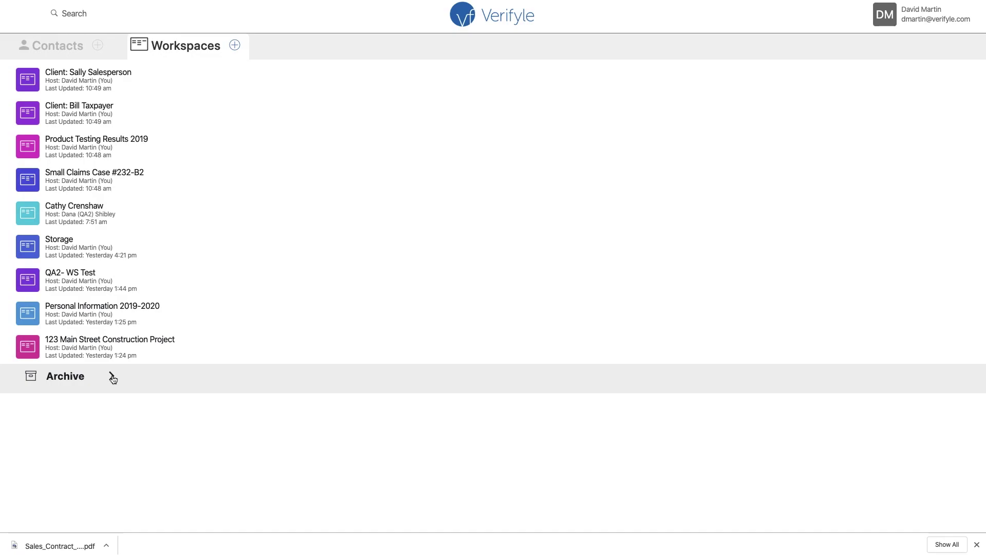
# Step: Look through the archived workspaces and contacts, then return to the workspaces list
pyautogui.click(113, 377)
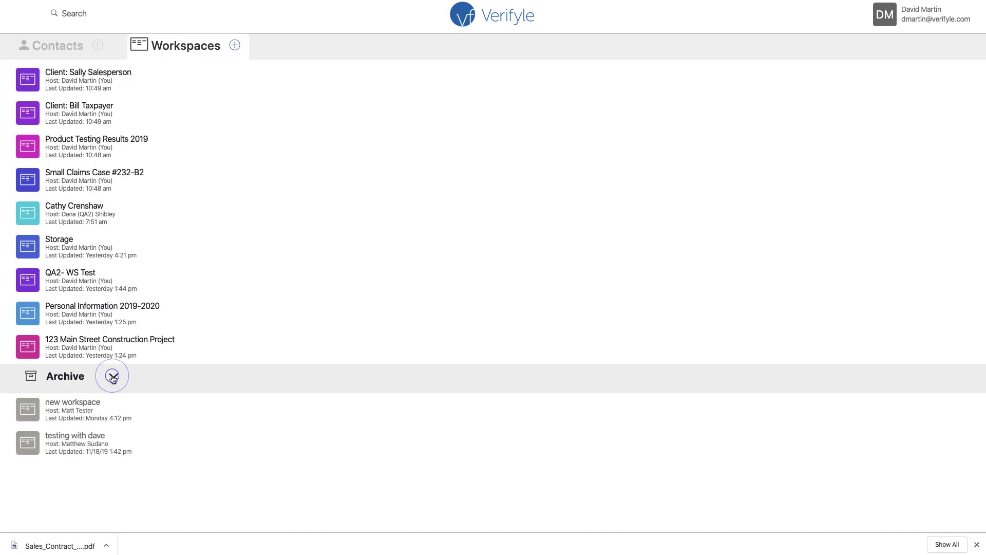
pyautogui.click(113, 378)
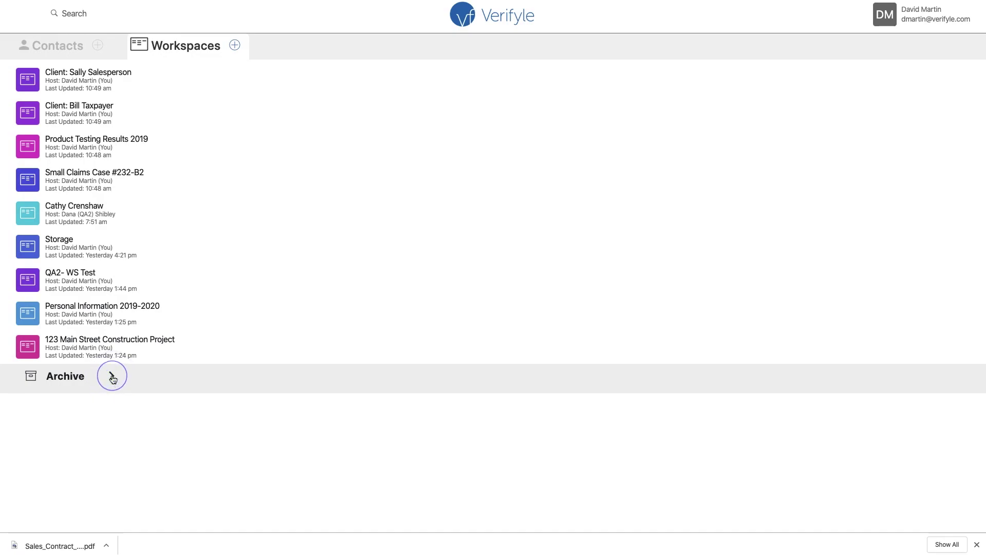
pyautogui.click(57, 47)
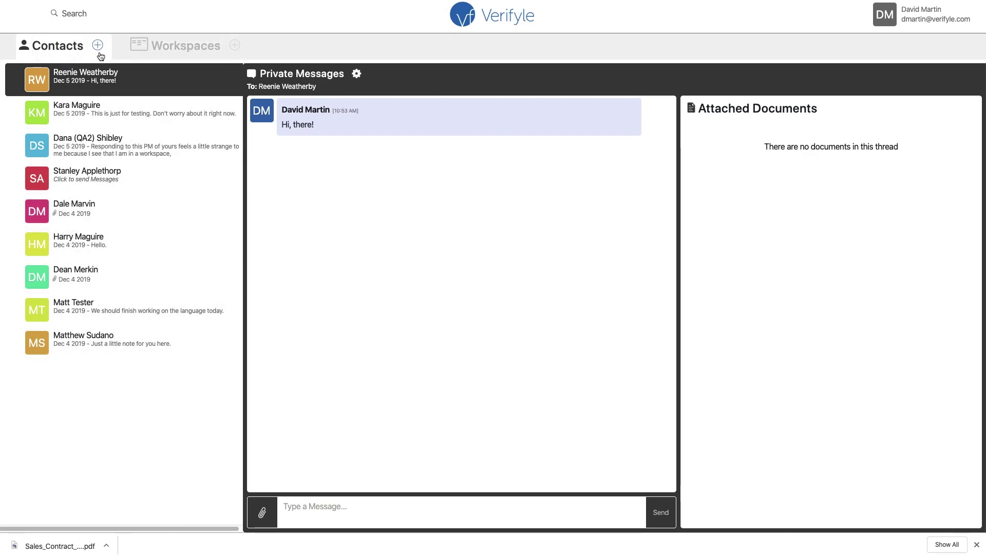
pyautogui.click(184, 47)
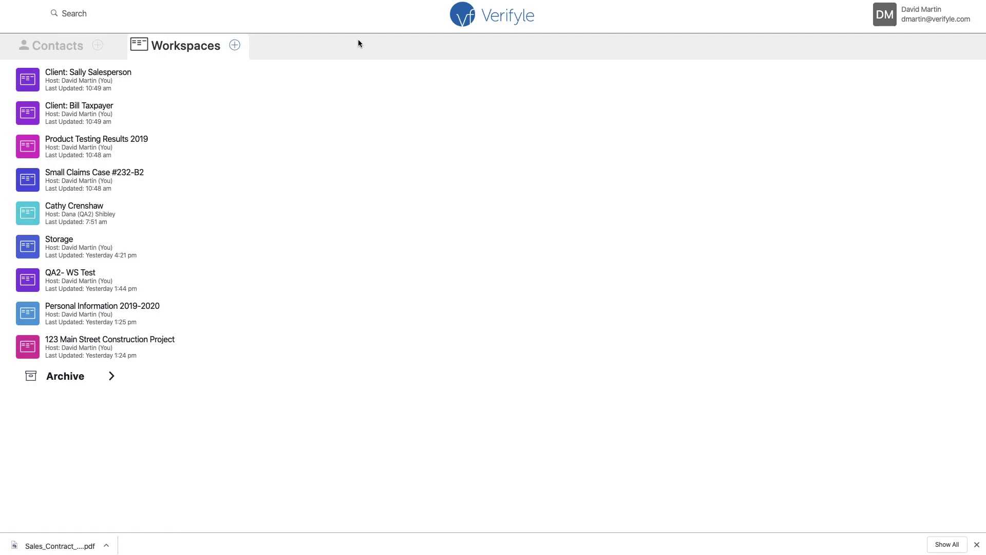
pyautogui.click(55, 49)
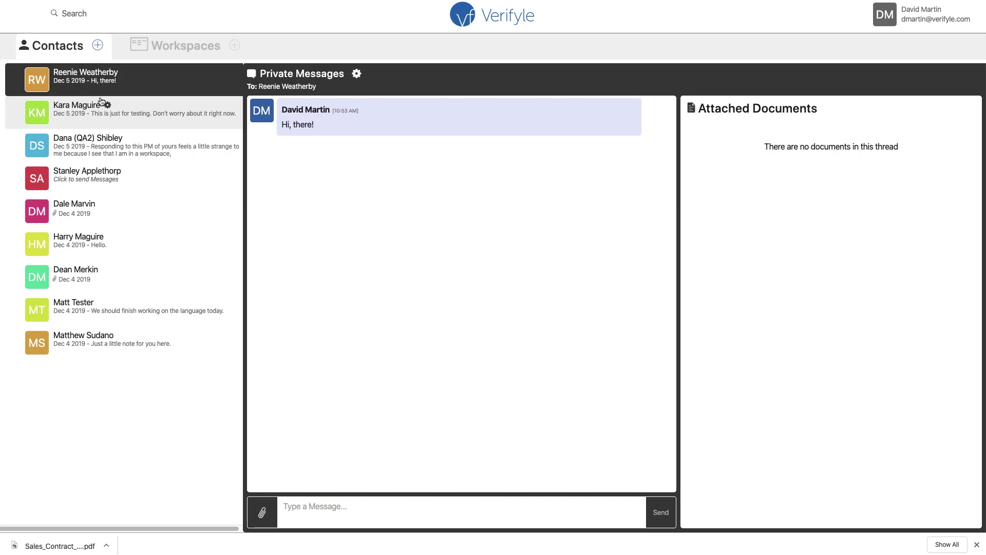
pyautogui.click(182, 47)
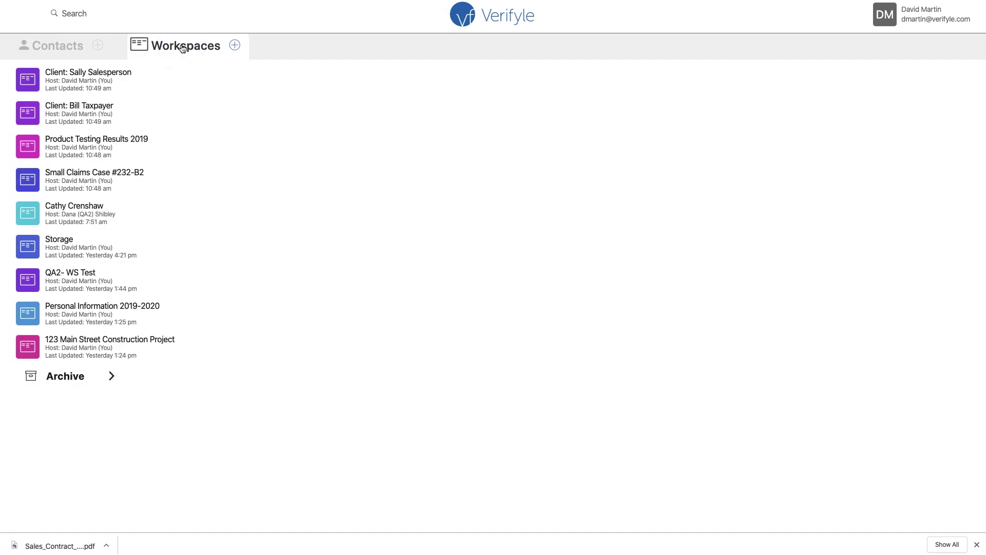
# Step: Create a new workspace named 'Test Workspace'
pyautogui.click(235, 45)
pyautogui.click(426, 81)
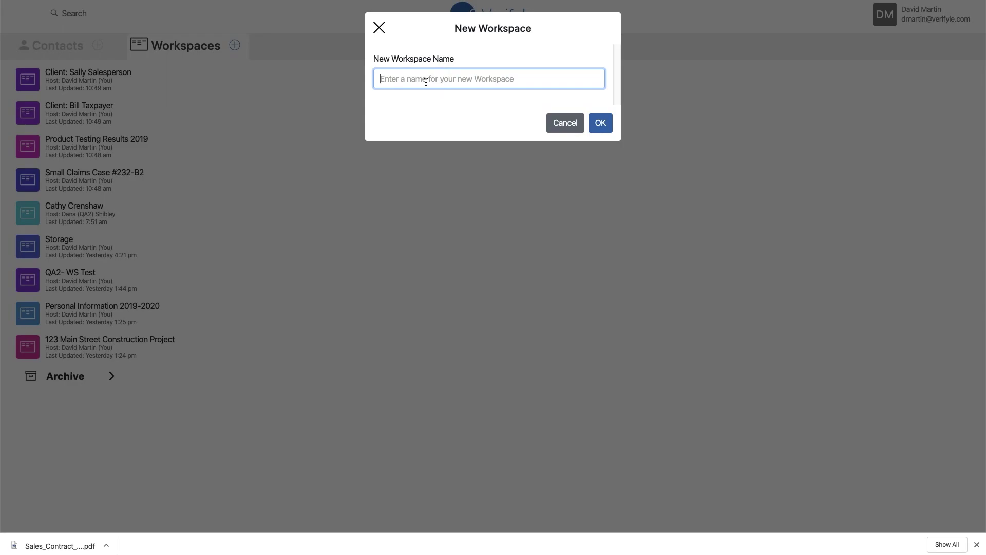
pyautogui.write('Test Workspace')
pyautogui.click(601, 124)
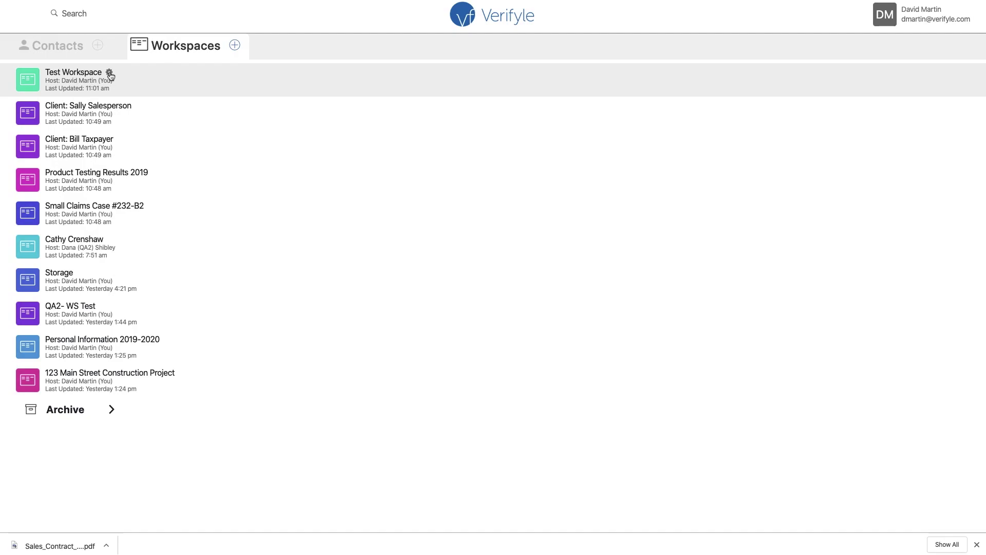
pyautogui.click(110, 75)
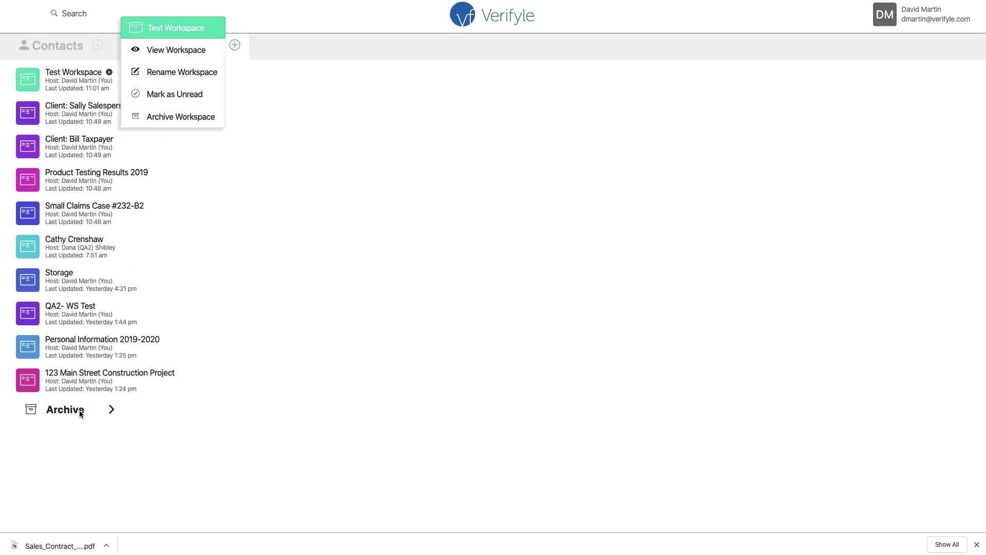
pyautogui.click(109, 75)
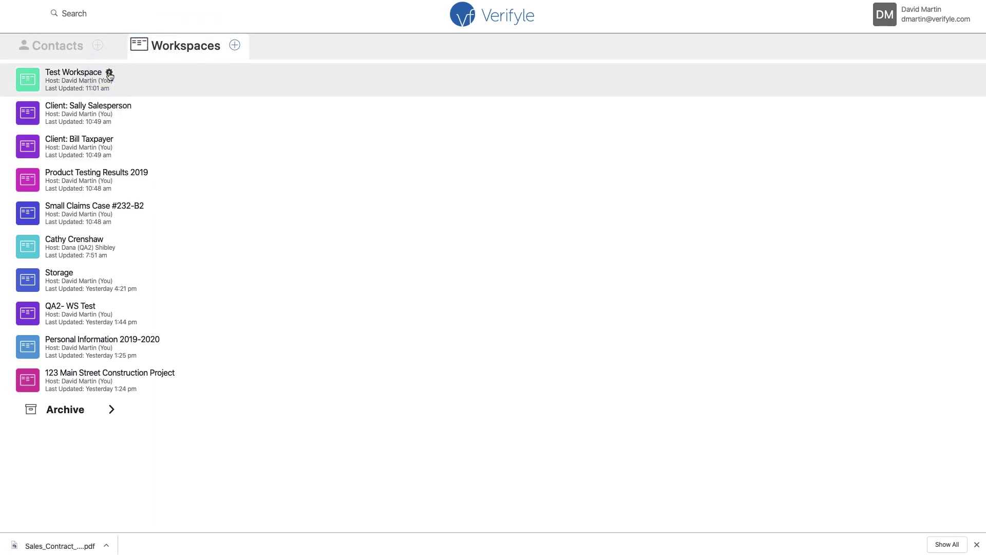
pyautogui.click(67, 75)
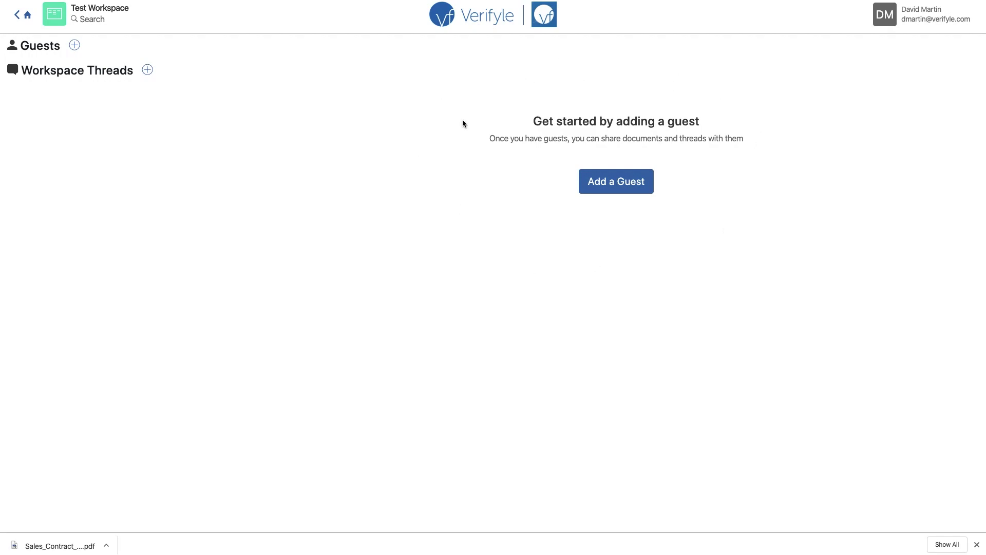
# Step: Bring up the Add Guests contact list for Test Workspace
pyautogui.click(622, 183)
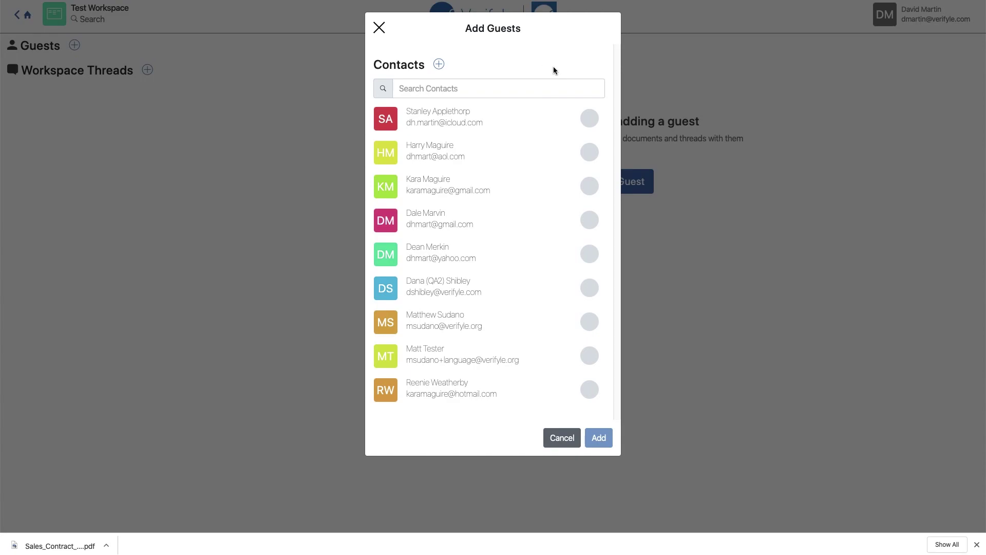
# Step: Add the first, second, fourth, sixth and seventh contacts as the workspace's five guests
pyautogui.click(595, 123)
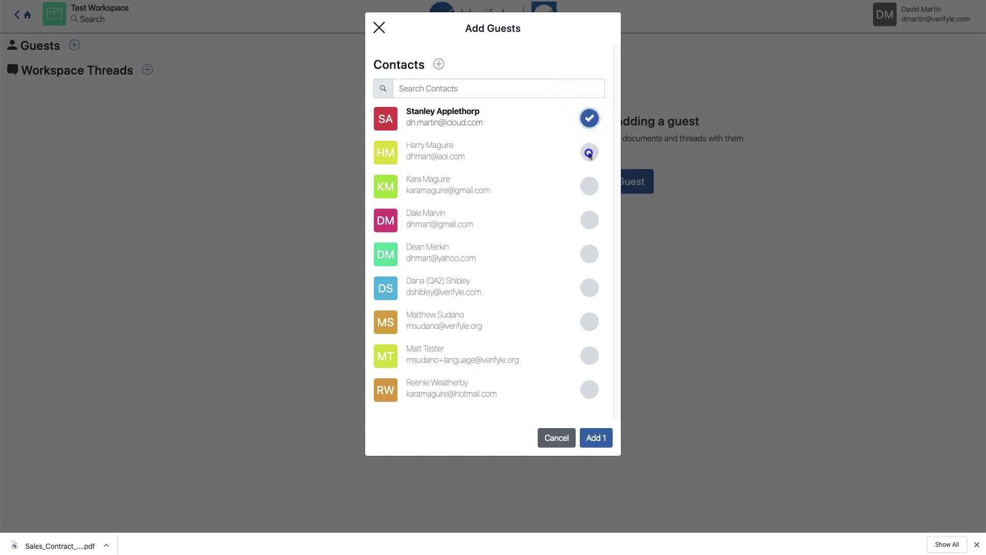
pyautogui.click(590, 155)
pyautogui.click(589, 219)
pyautogui.click(590, 287)
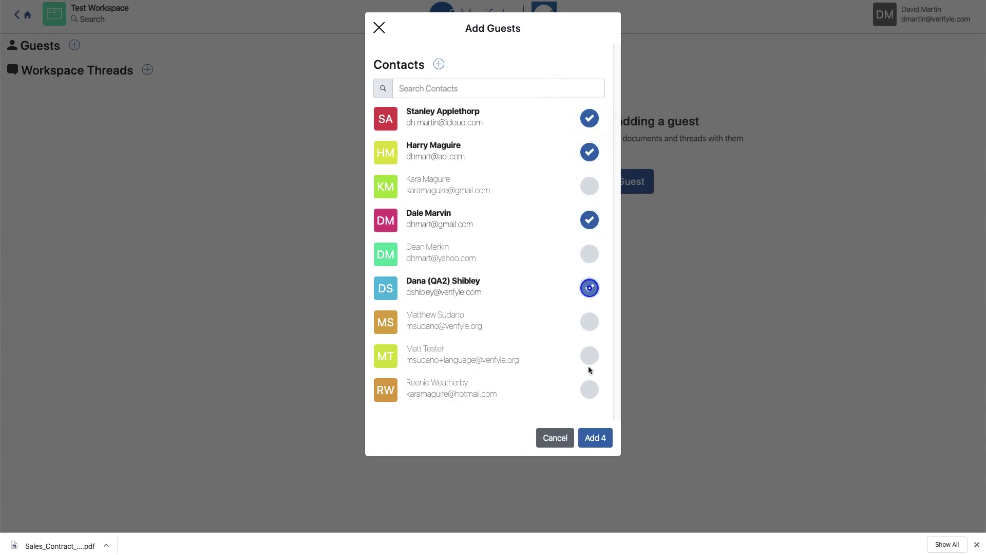
pyautogui.click(590, 323)
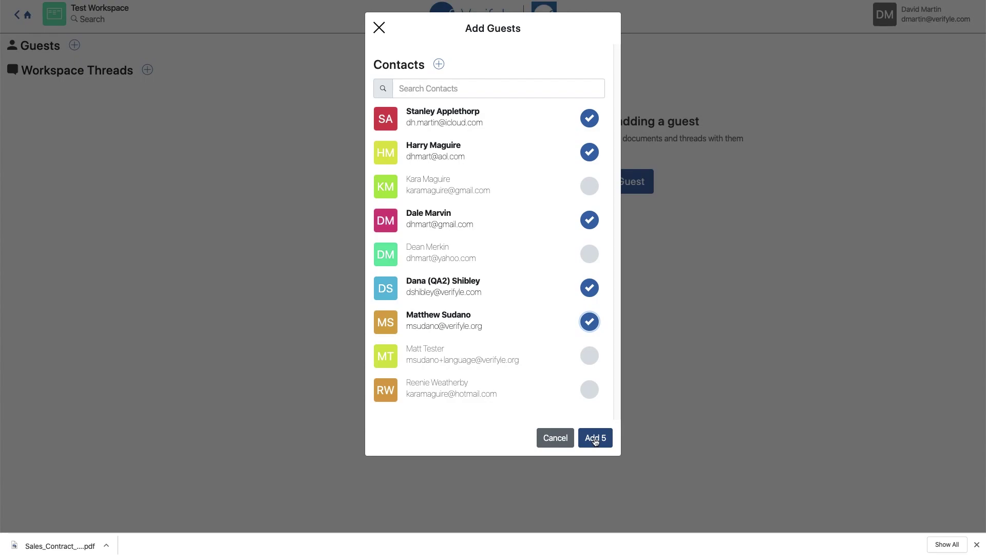
pyautogui.click(595, 438)
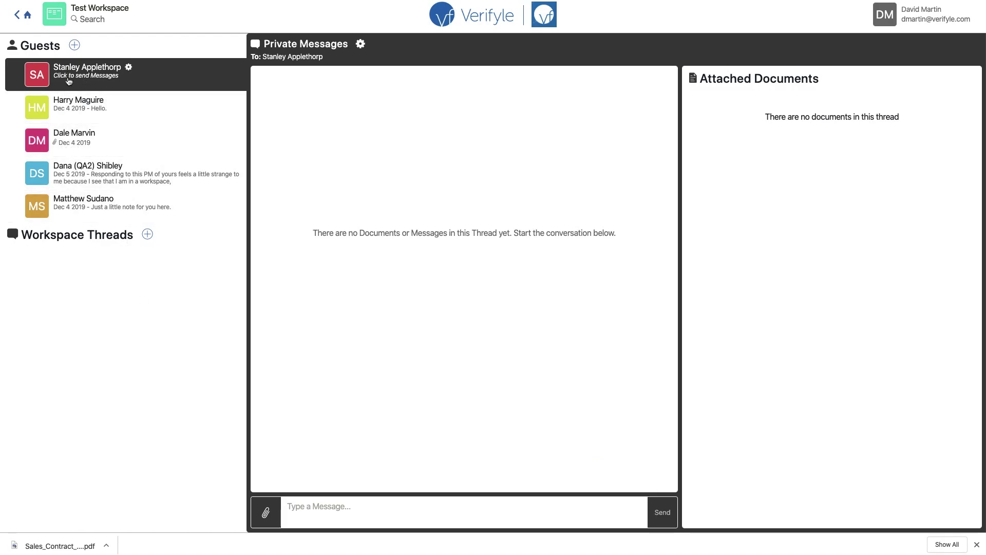
# Step: Cycle through all five guests' private message threads
pyautogui.click(66, 101)
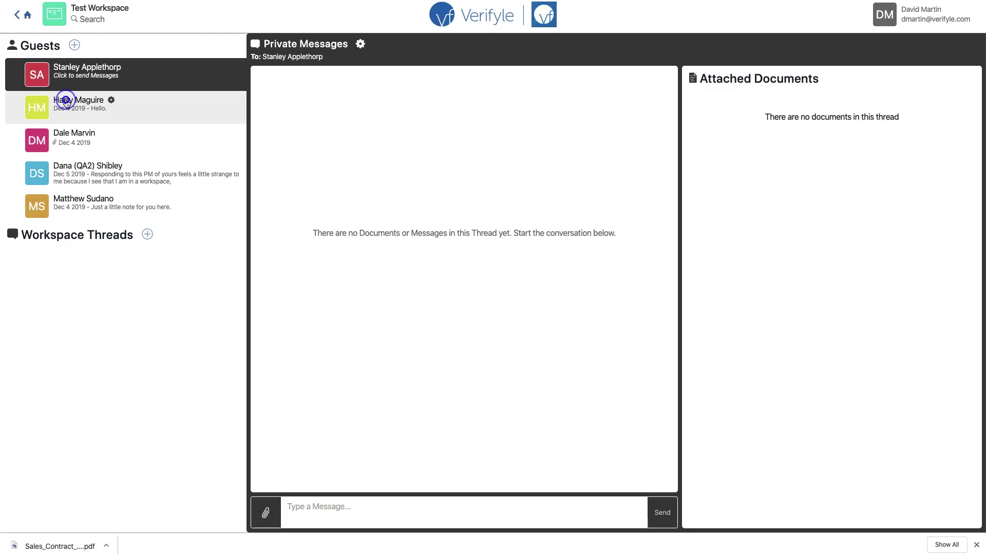
pyautogui.click(67, 143)
pyautogui.click(71, 170)
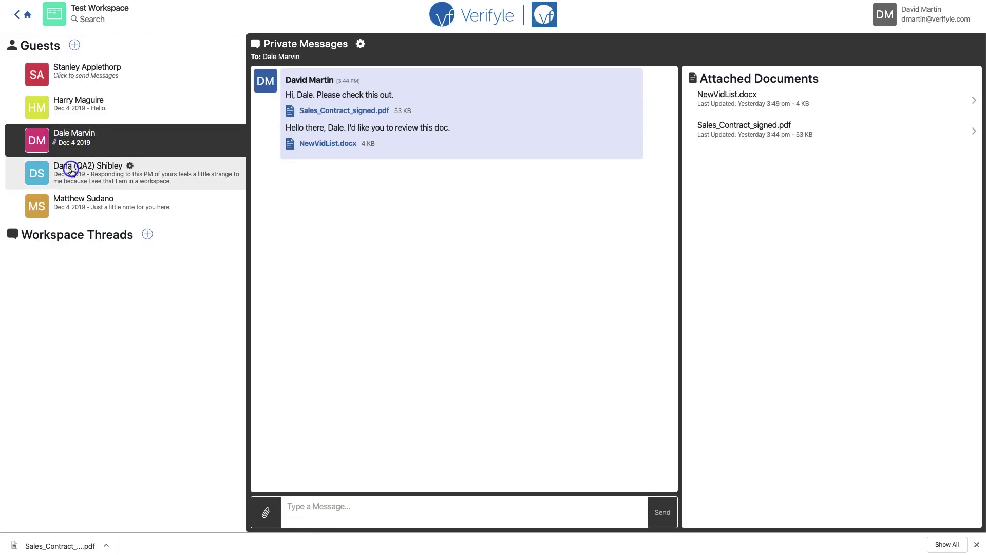
pyautogui.click(72, 205)
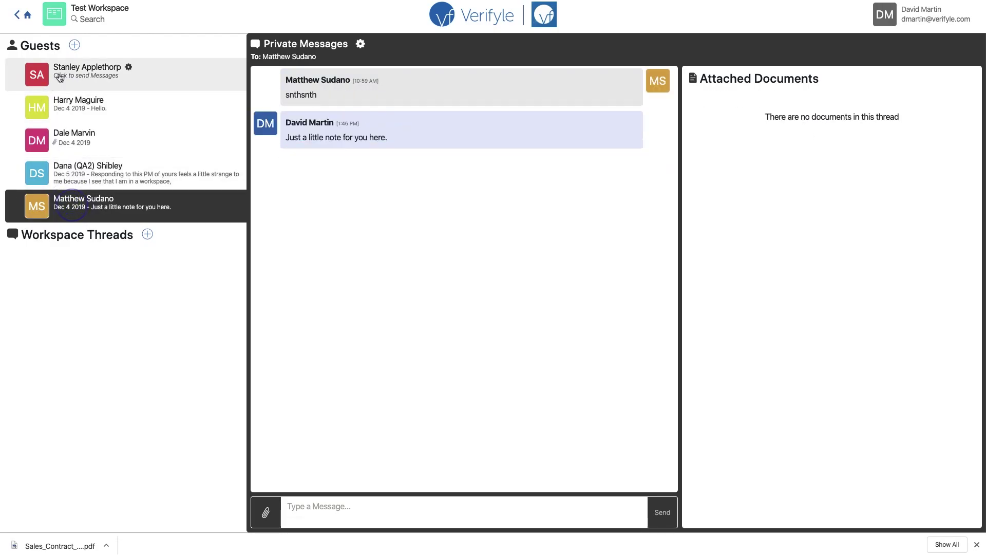
pyautogui.click(60, 77)
pyautogui.click(77, 101)
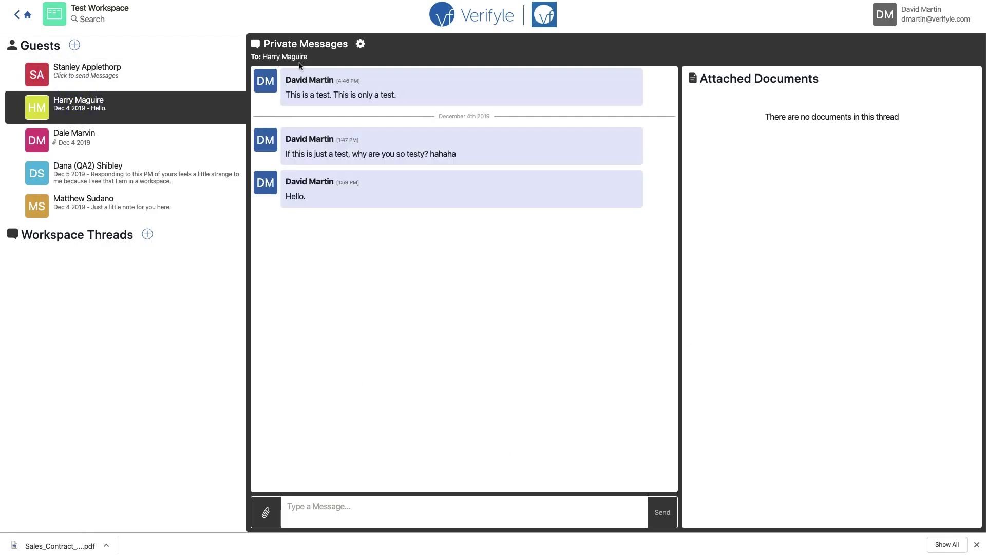
pyautogui.click(72, 76)
pyautogui.click(78, 103)
pyautogui.click(62, 142)
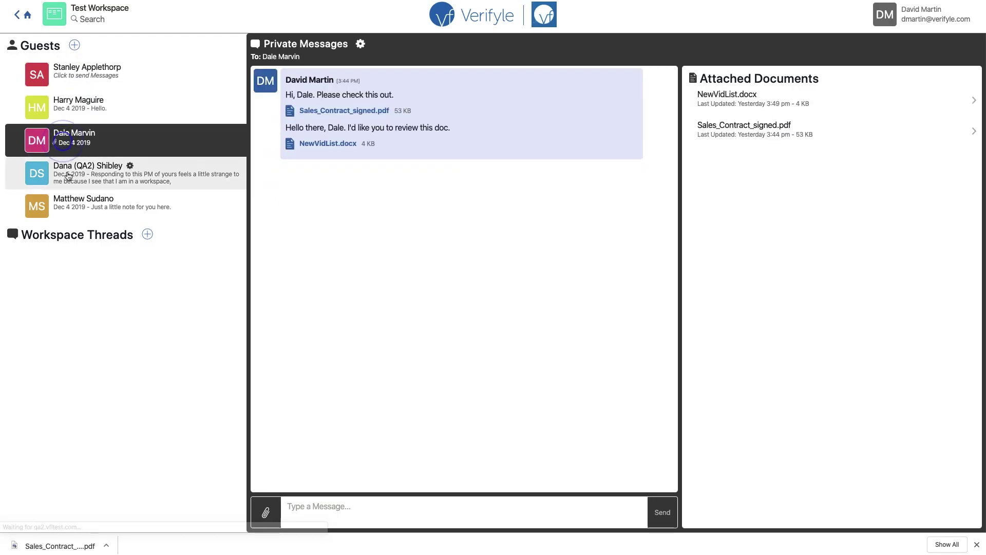
pyautogui.click(68, 176)
pyautogui.click(74, 207)
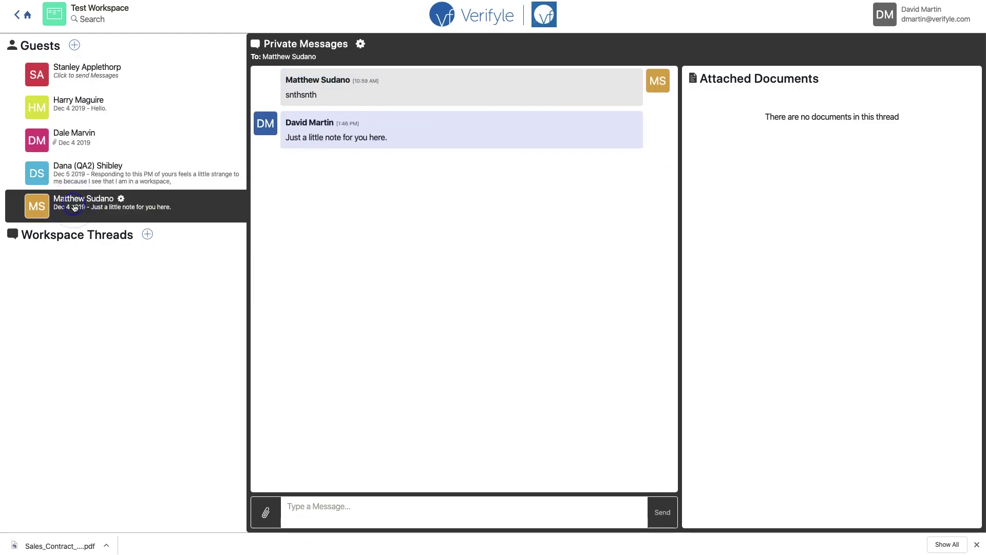
# Step: Review the first three guests' conversations and documents, then start a new workspace thread
pyautogui.click(67, 70)
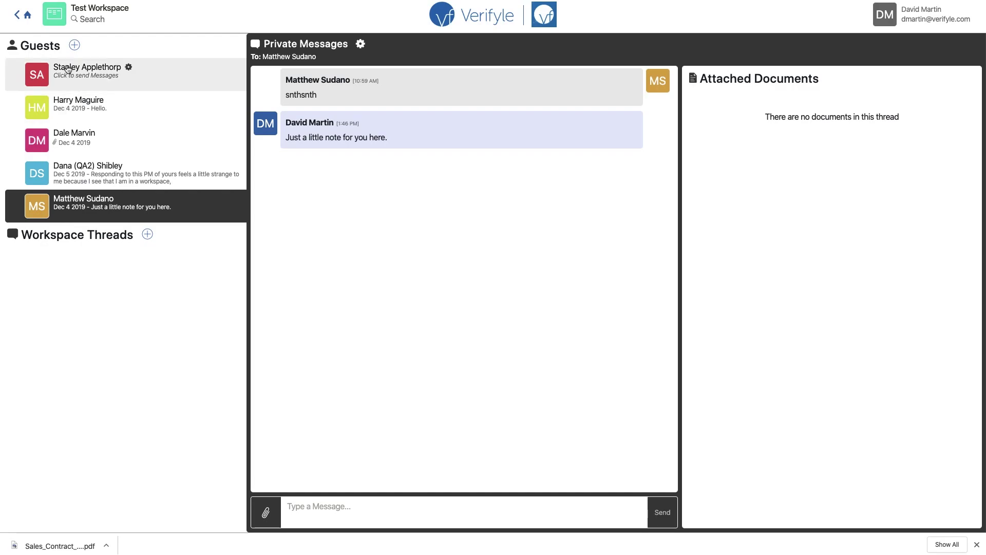
pyautogui.click(81, 109)
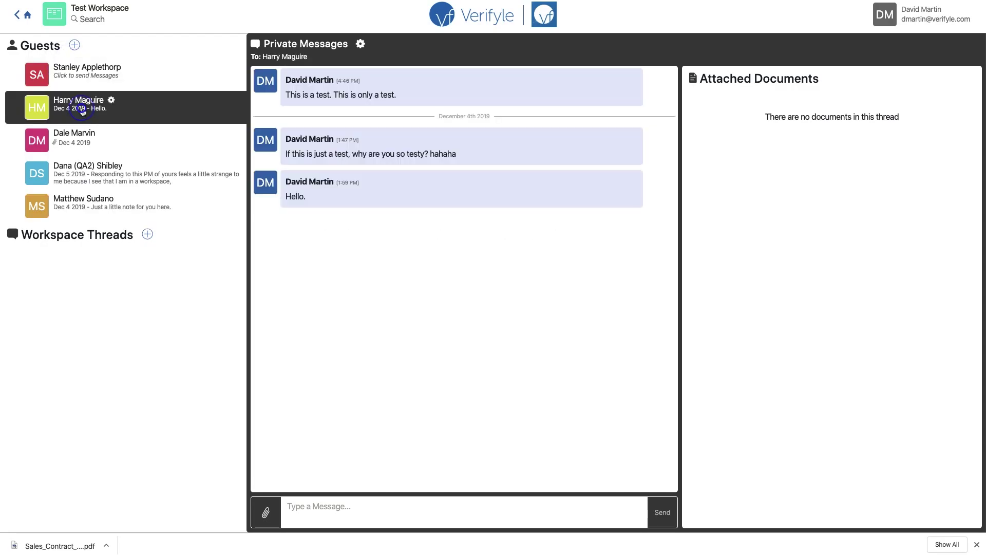
pyautogui.click(78, 137)
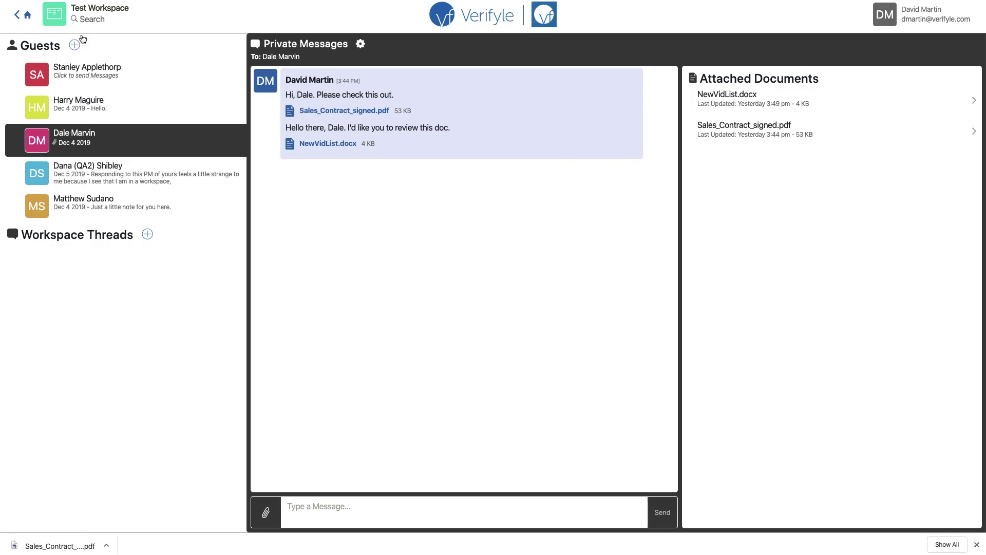
pyautogui.click(96, 76)
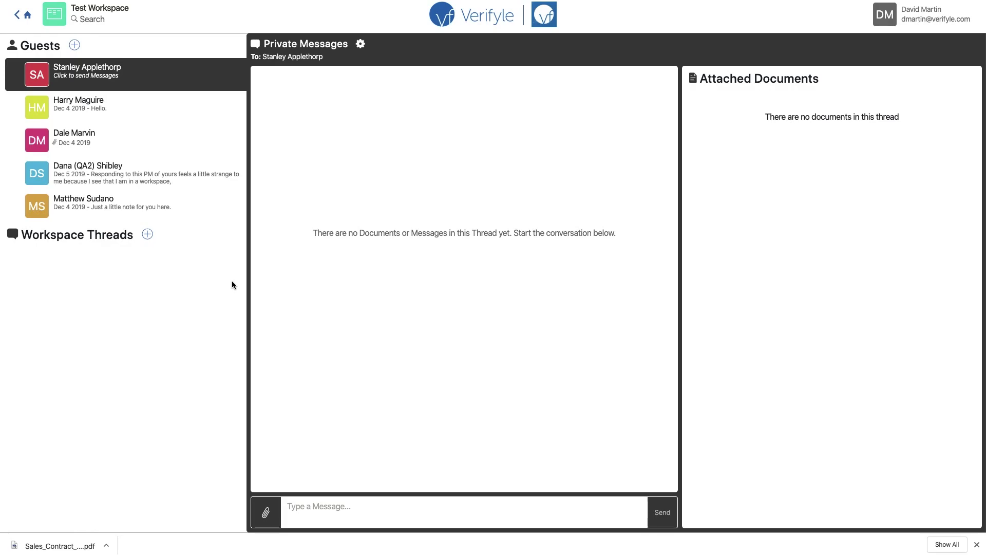
pyautogui.click(148, 236)
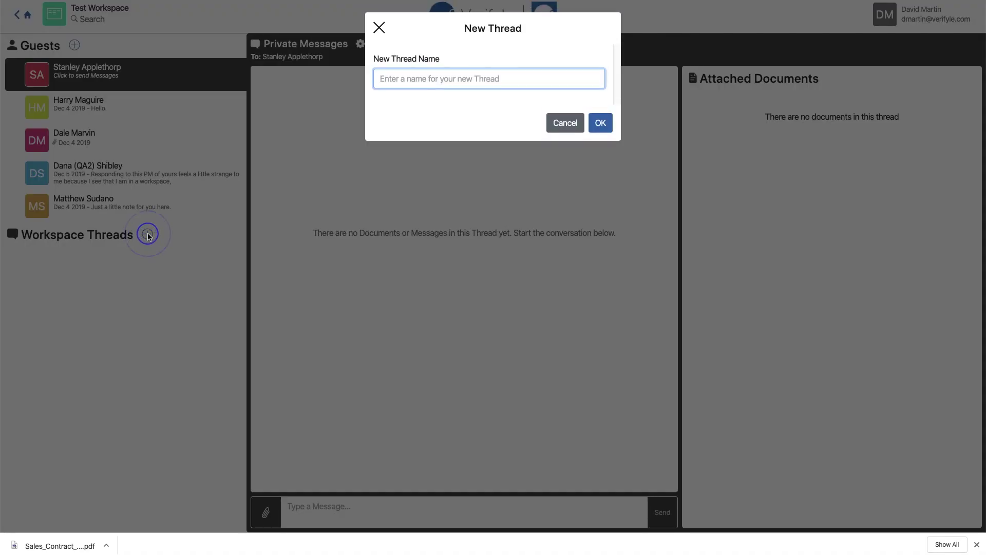
# Step: Create a private workspace thread named 'Group Discussion'
pyautogui.write('Group Discussion')
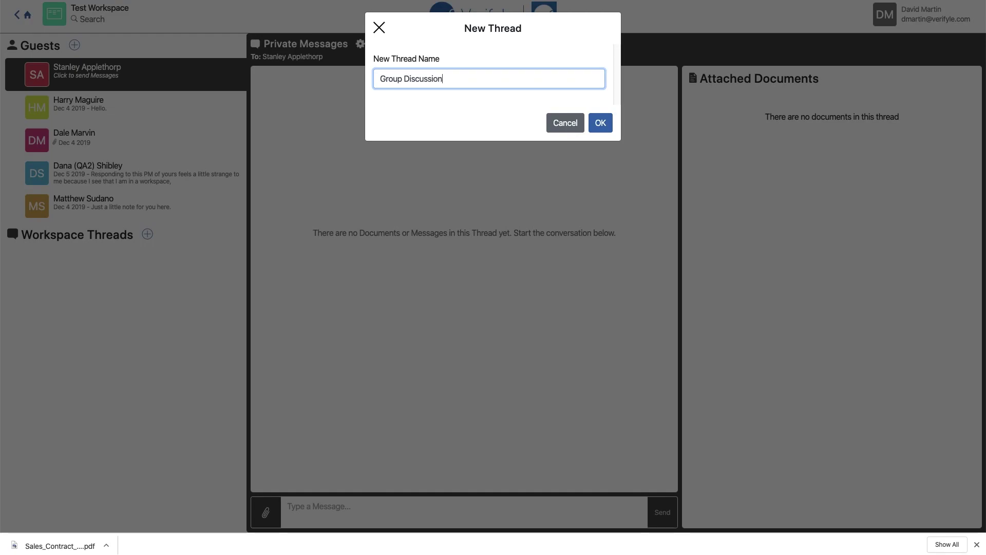
pyautogui.click(600, 123)
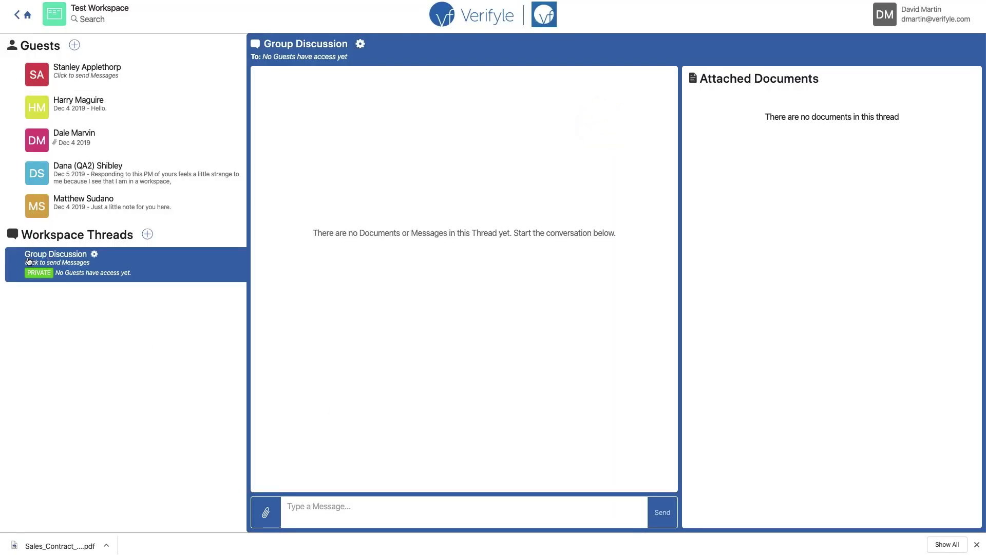
pyautogui.moveTo(69, 260)
pyautogui.click(95, 255)
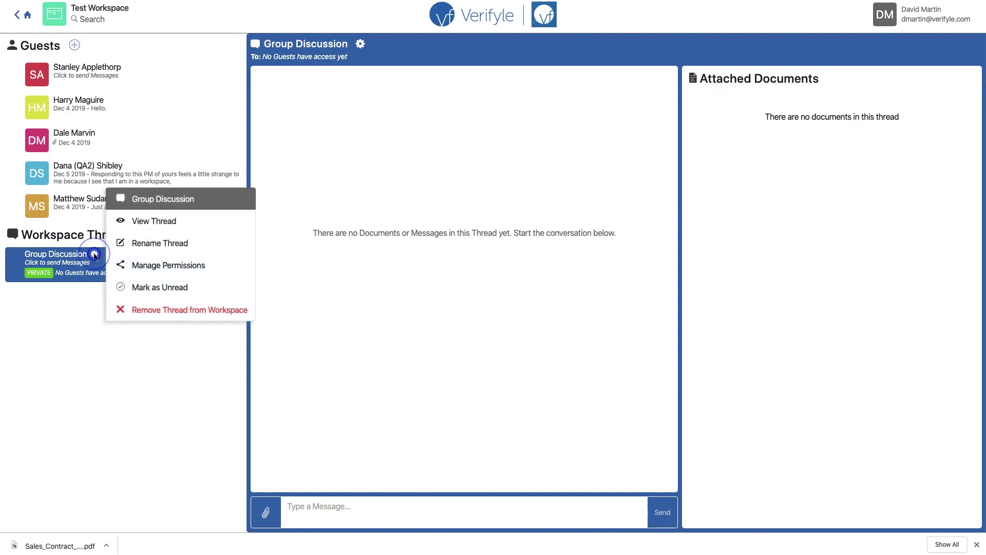
# Step: Give all five guests access to Group Discussion using Select All in Manage Permissions
pyautogui.click(185, 266)
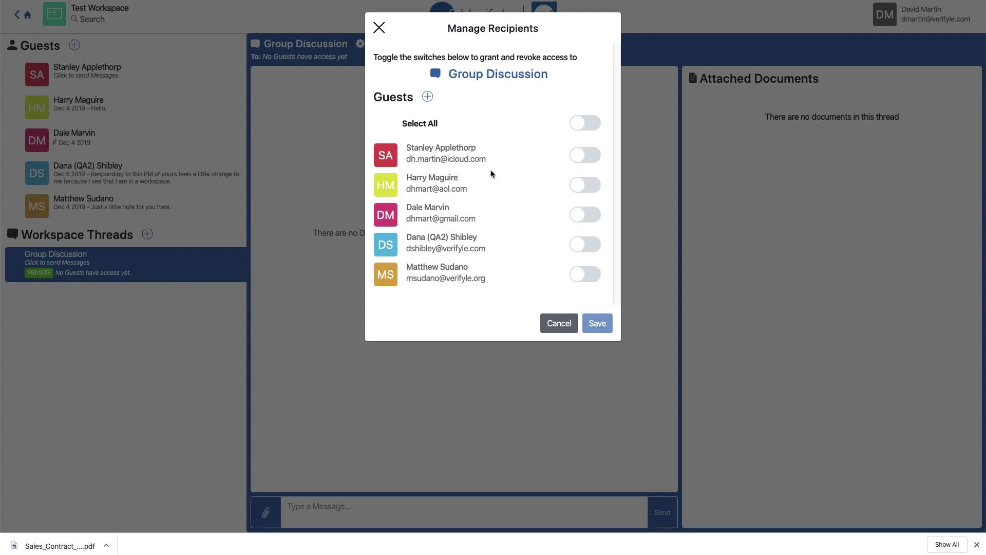
pyautogui.click(585, 123)
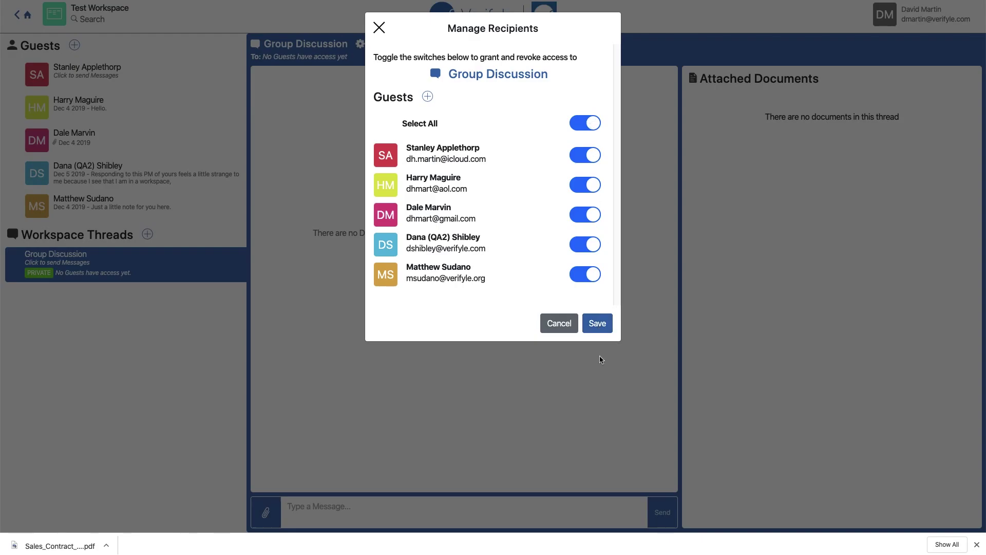
pyautogui.click(598, 323)
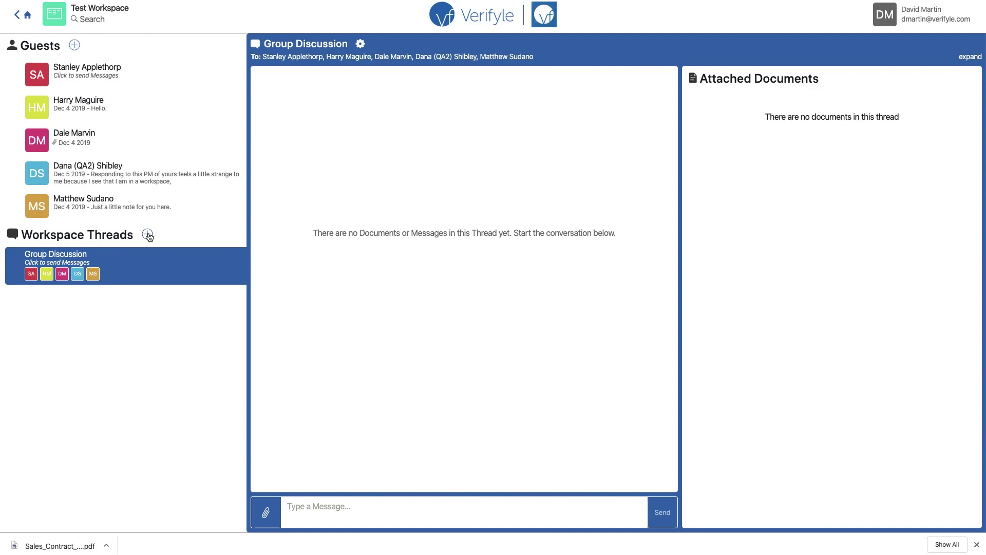
# Step: Add a second private workspace thread named 'Timeline'
pyautogui.click(148, 235)
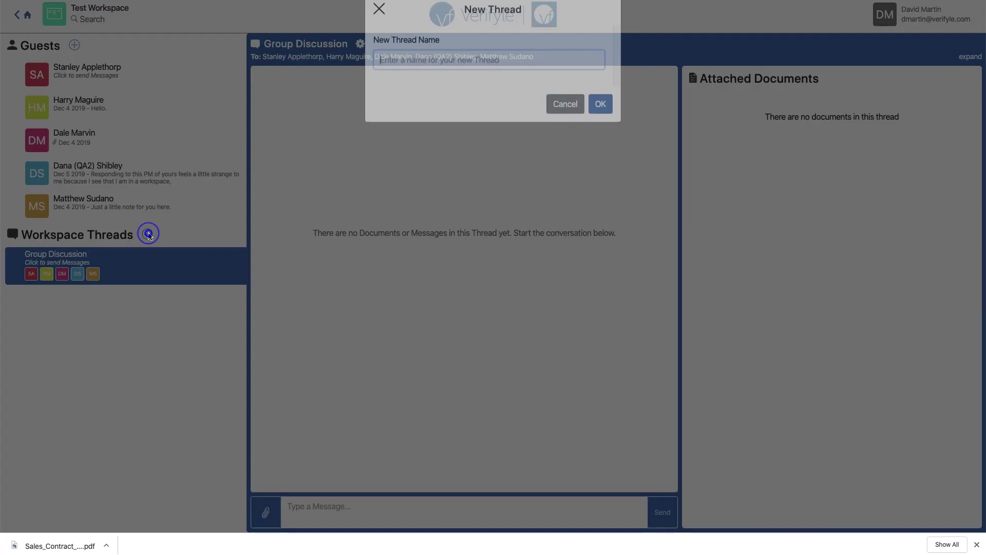
pyautogui.click(403, 78)
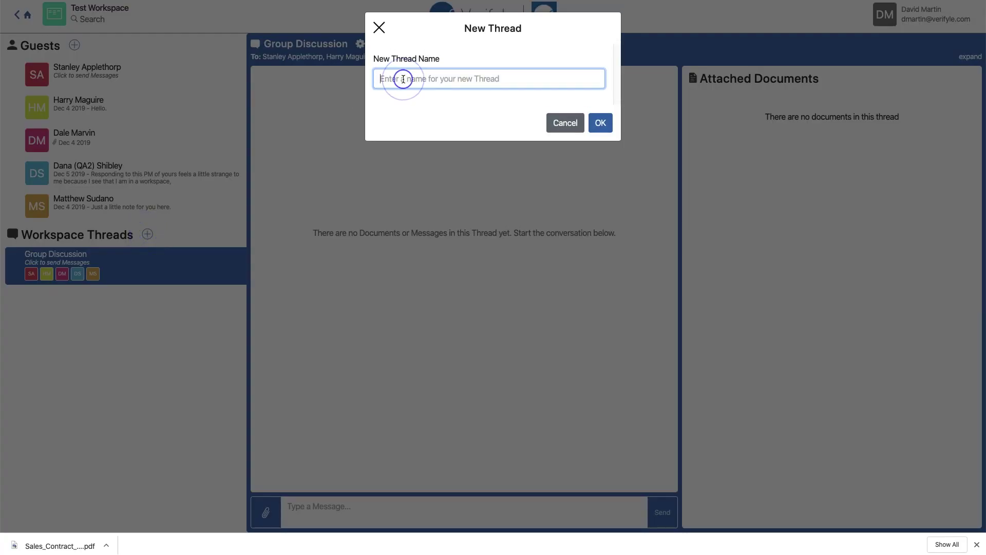
pyautogui.write('Timeline')
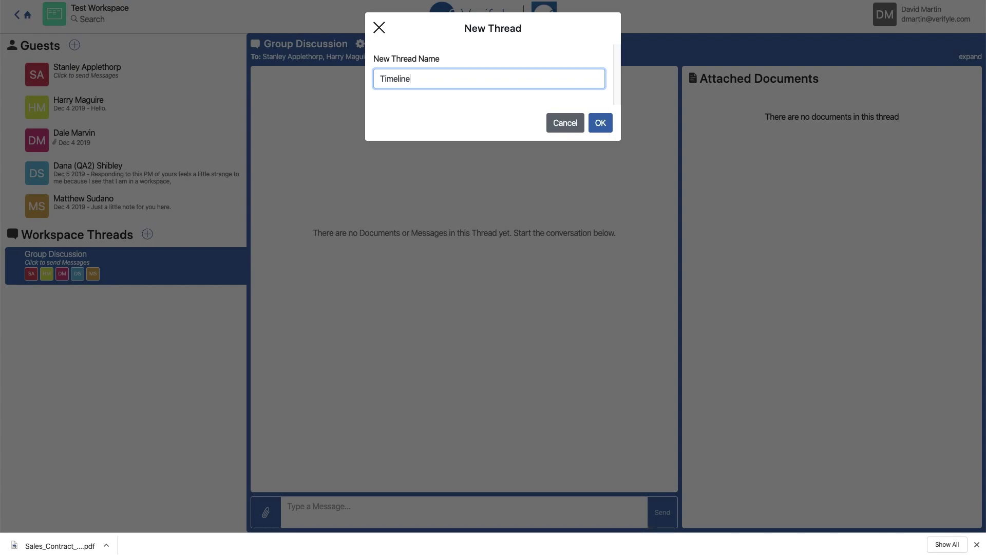
pyautogui.click(607, 127)
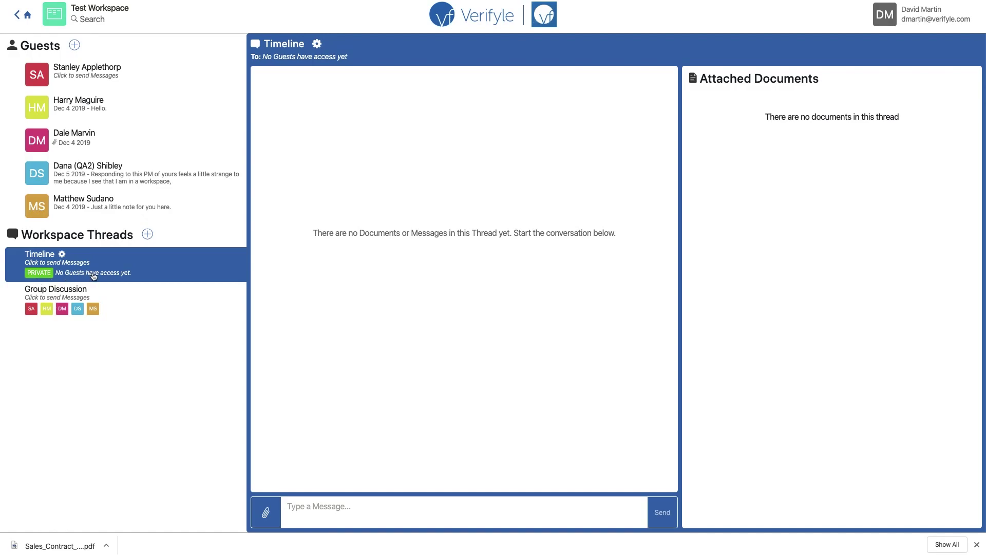
pyautogui.click(62, 254)
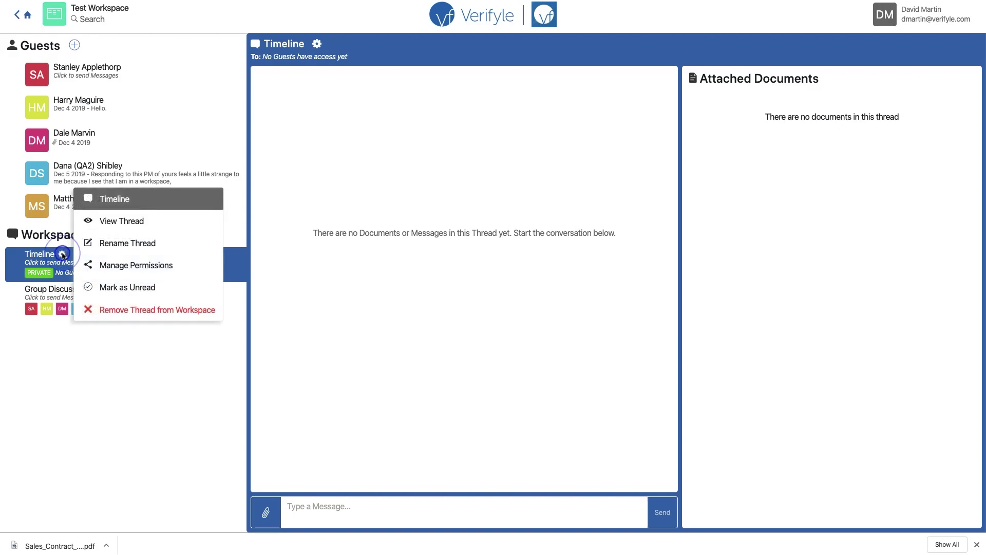
# Step: Share the Timeline thread with just two guests in Manage Permissions
pyautogui.click(143, 269)
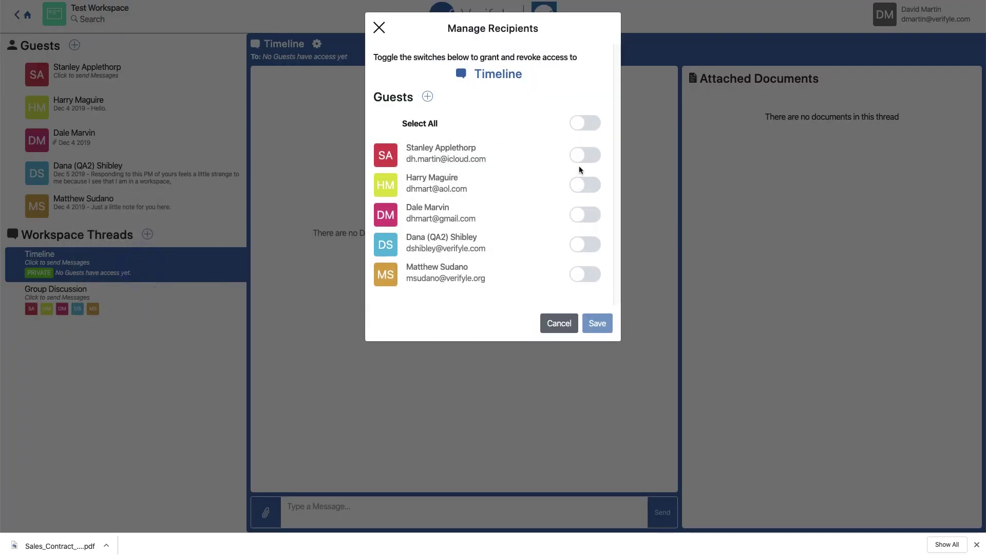
pyautogui.click(582, 186)
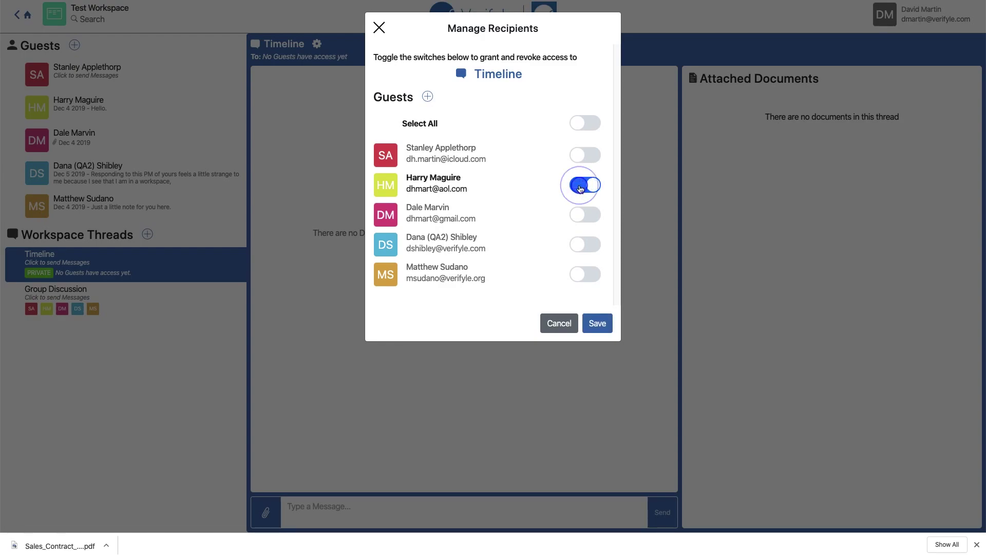
pyautogui.click(577, 216)
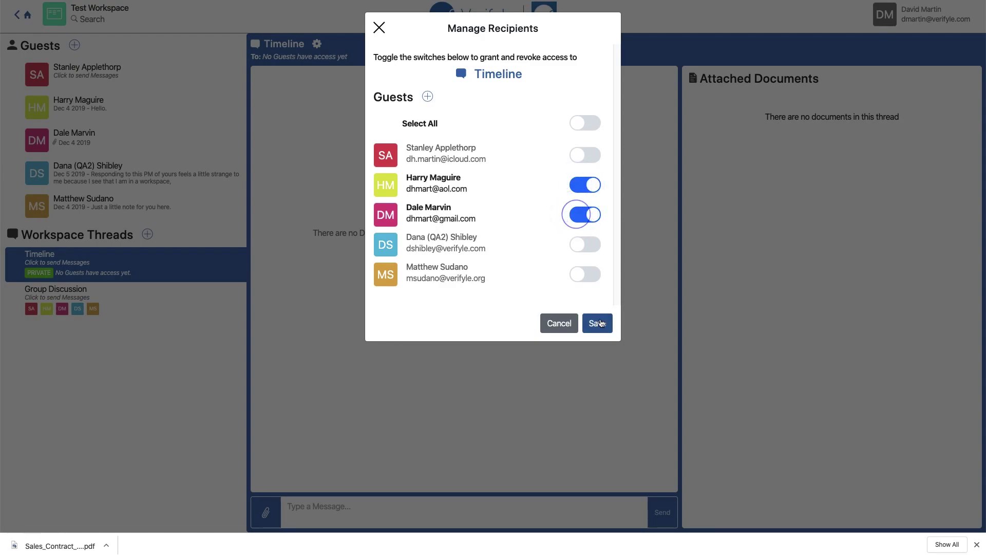
pyautogui.click(597, 323)
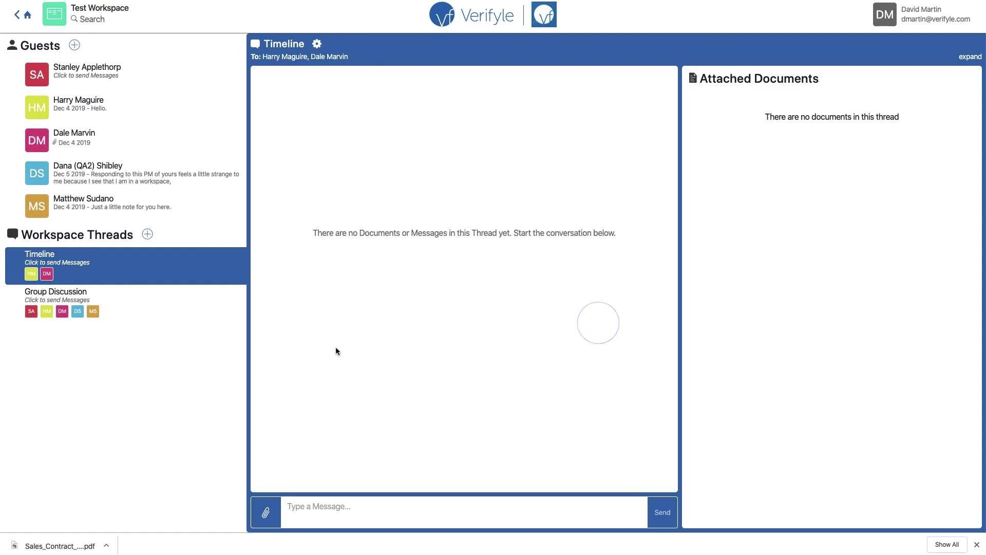
# Step: Switch between Group Discussion and Timeline, ending with Timeline open
pyautogui.moveTo(103, 251)
pyautogui.click(56, 302)
pyautogui.click(54, 265)
pyautogui.click(56, 302)
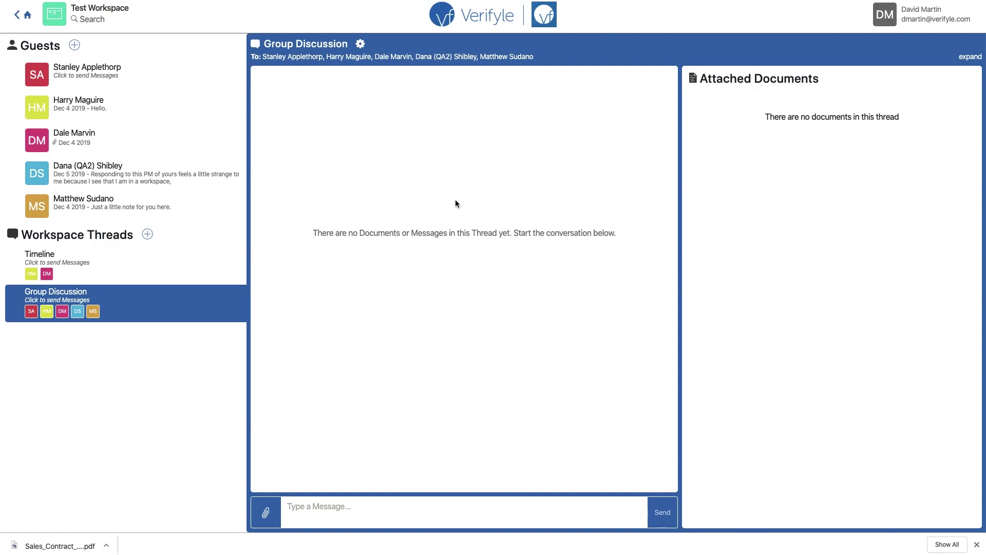
pyautogui.click(40, 259)
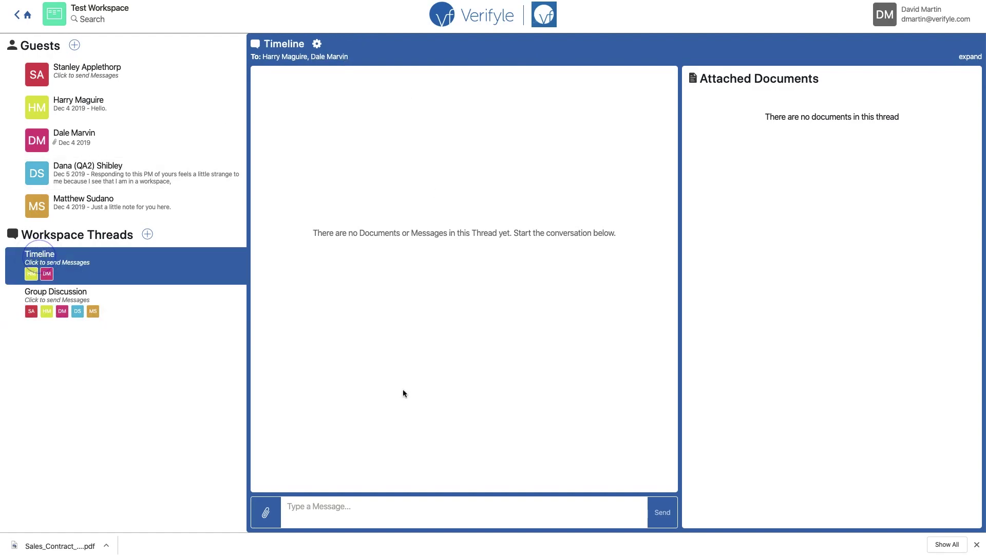
# Step: Post a 'please take a look at these documents' message in Timeline with both NCPEF CSV files attached
pyautogui.click(371, 510)
pyautogui.write('Hi,')
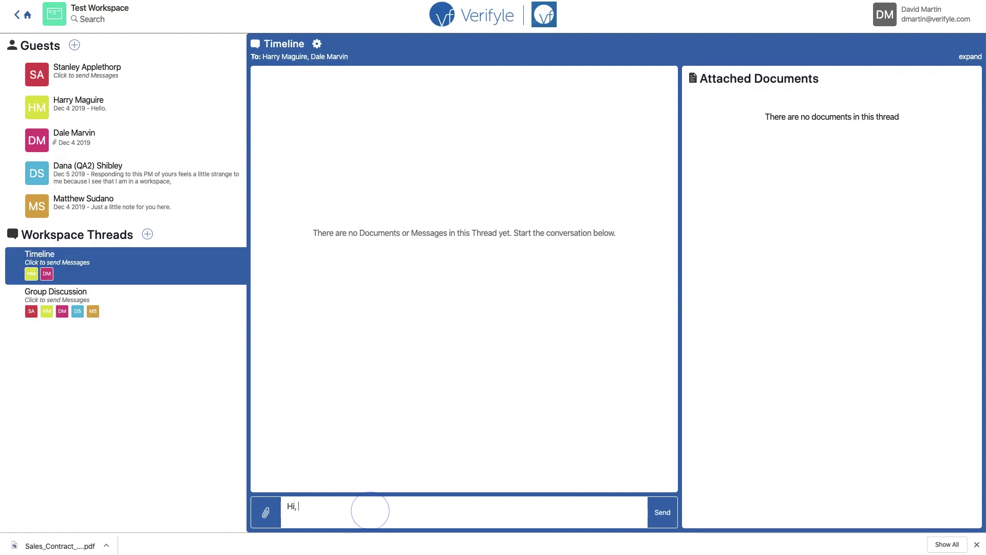
pyautogui.write(' Guys. Please take a lo')
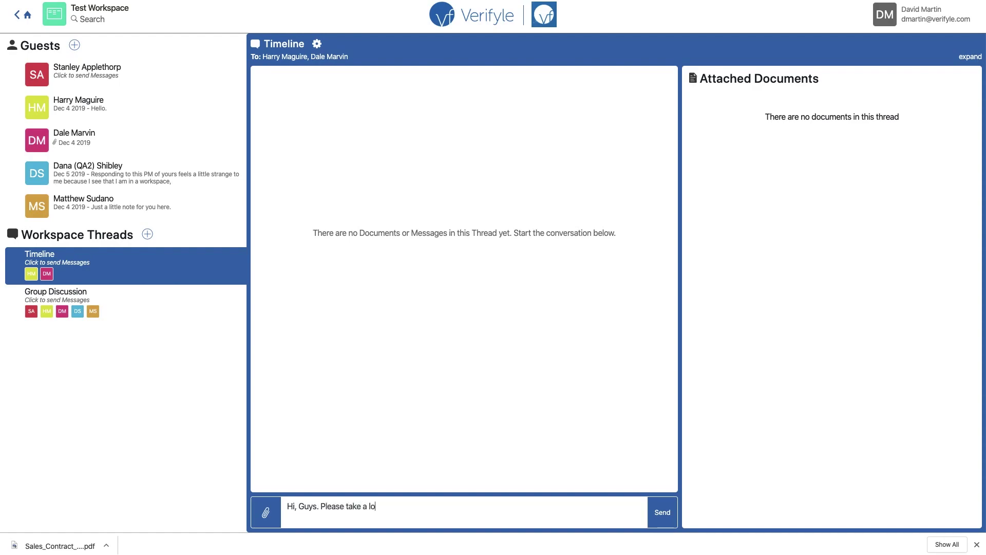
pyautogui.write('ok at these documents and lets discuss...')
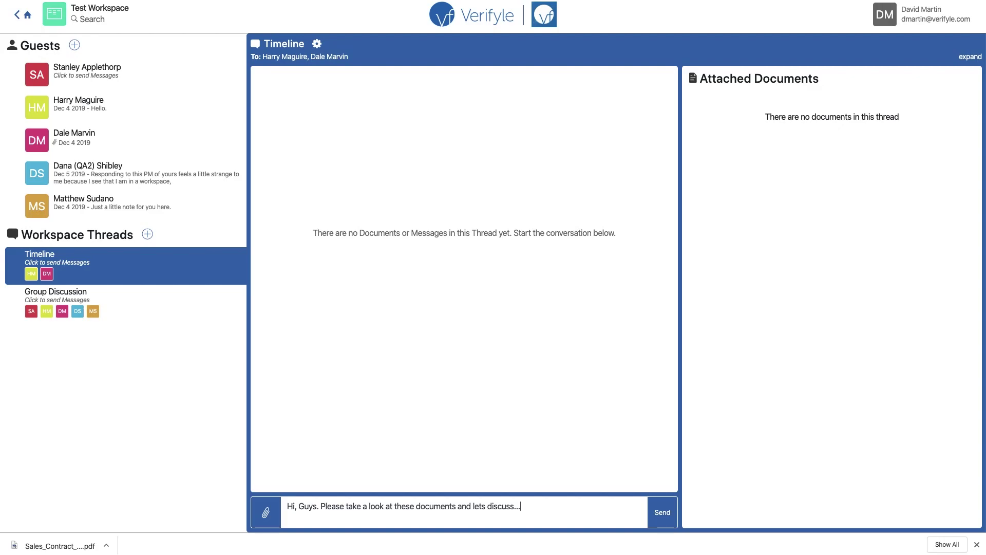
pyautogui.click(266, 513)
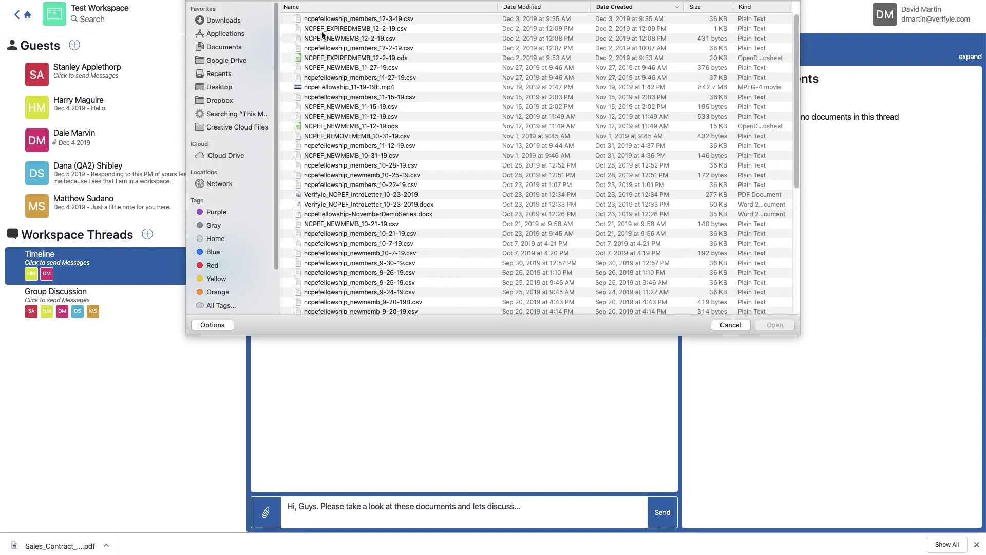
pyautogui.click(331, 20)
pyautogui.keyDown('shift'); pyautogui.click(331, 29); pyautogui.keyUp('shift')
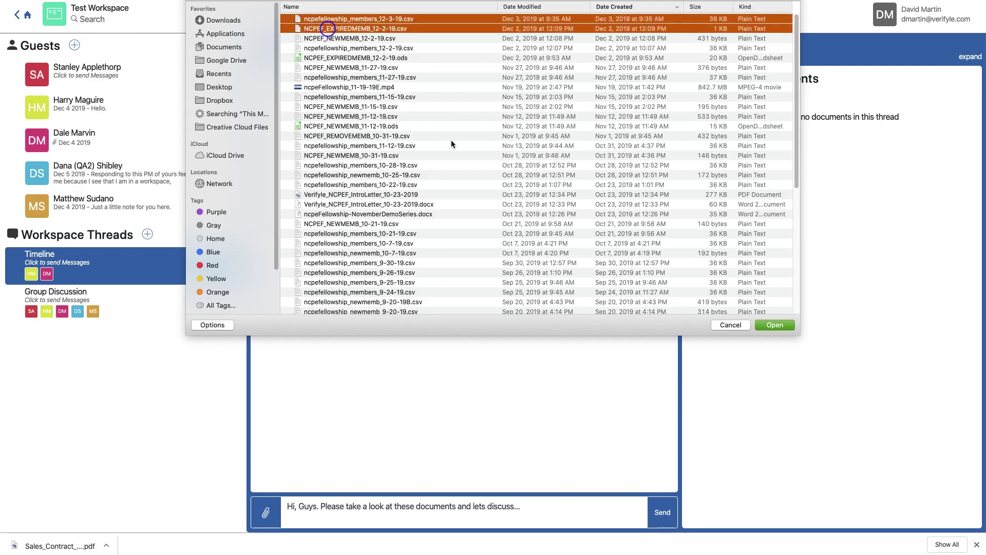
pyautogui.click(770, 325)
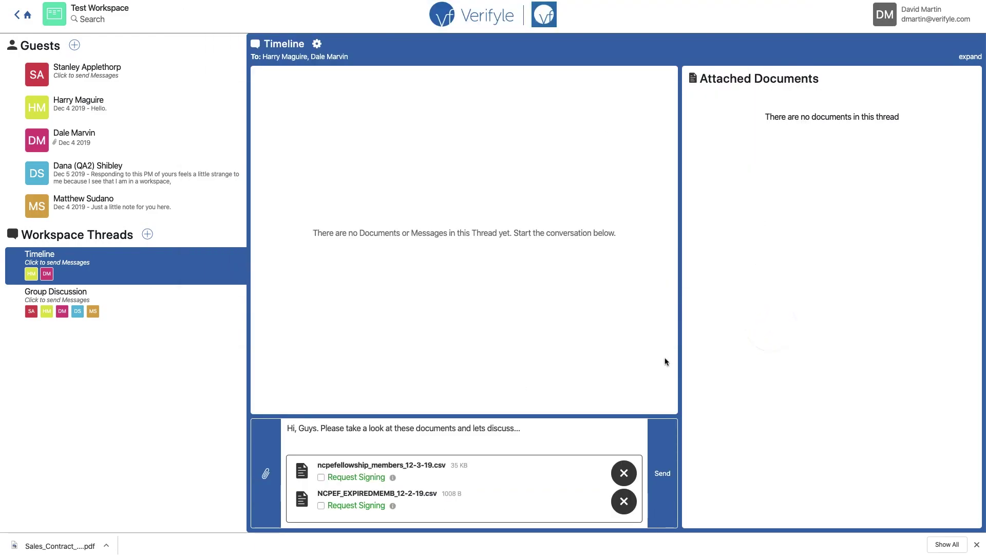
pyautogui.click(667, 480)
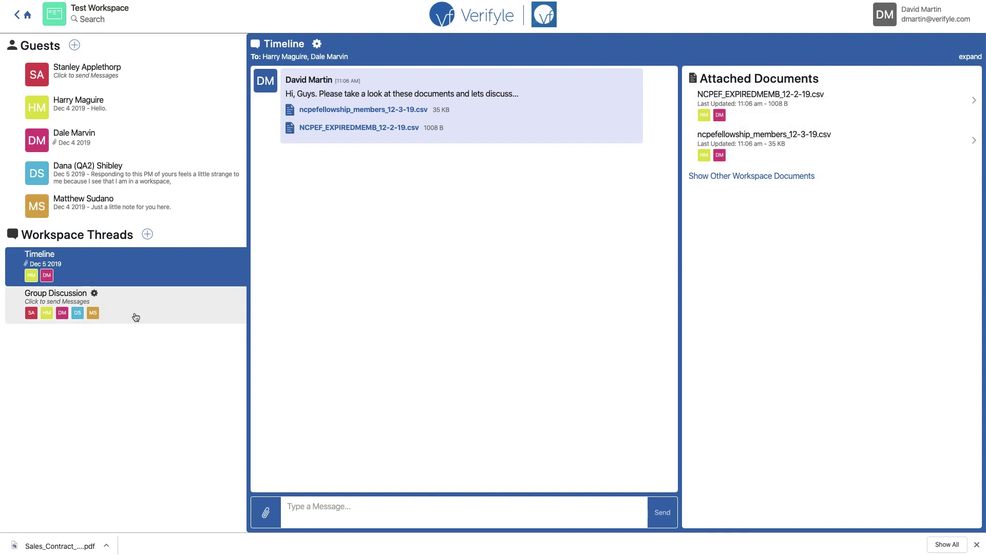
# Step: After the Timeline upload finishes, switch to the still-empty Group Discussion thread
pyautogui.click(55, 301)
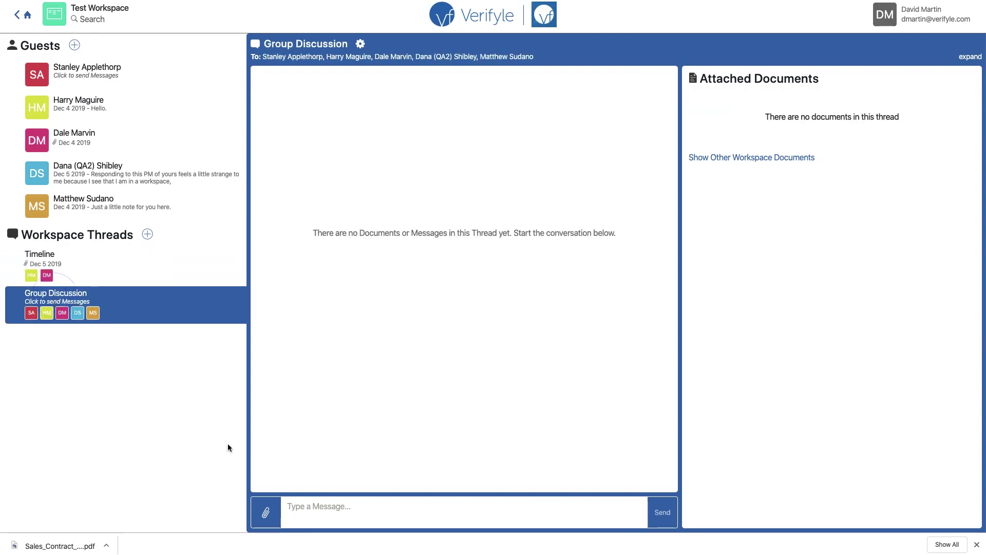
# Step: Post 'Hello everybody! Welcome to this project. Please review the attached.' with two CSVs and the intro letter PDF attached
pyautogui.click(339, 505)
pyautogui.write('Hel')
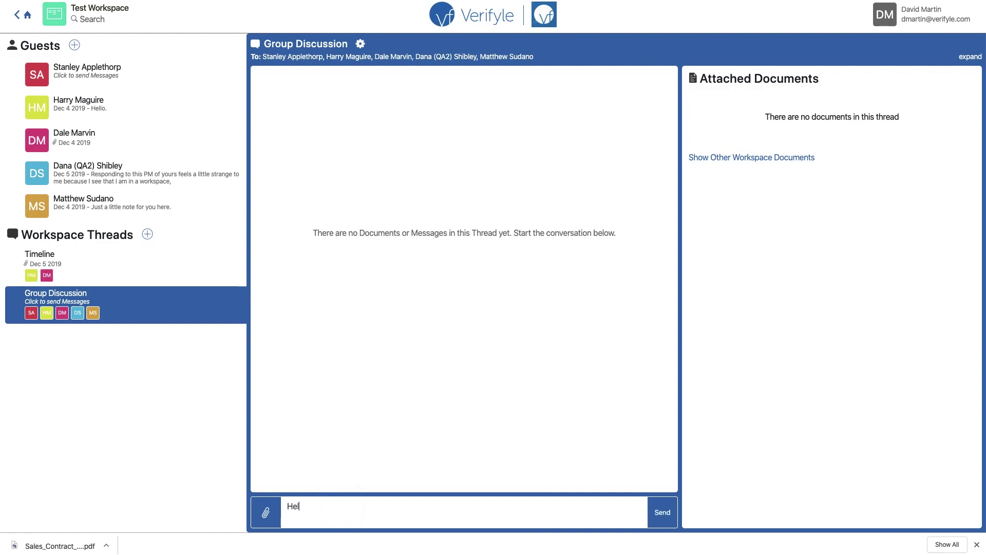
pyautogui.write('lo everybody! Welcome to this pro')
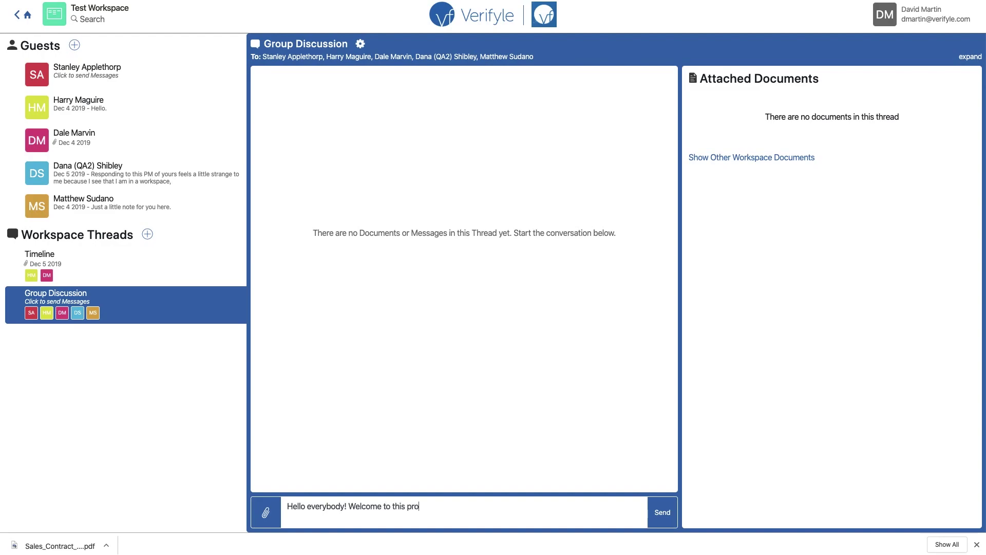
pyautogui.write('ject. Please review the attached')
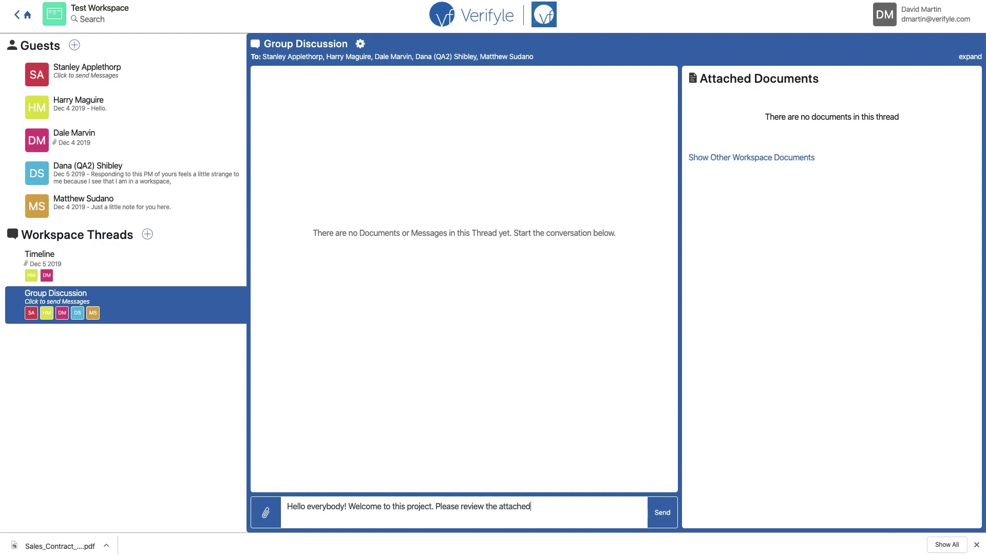
pyautogui.write('.')
pyautogui.click(265, 512)
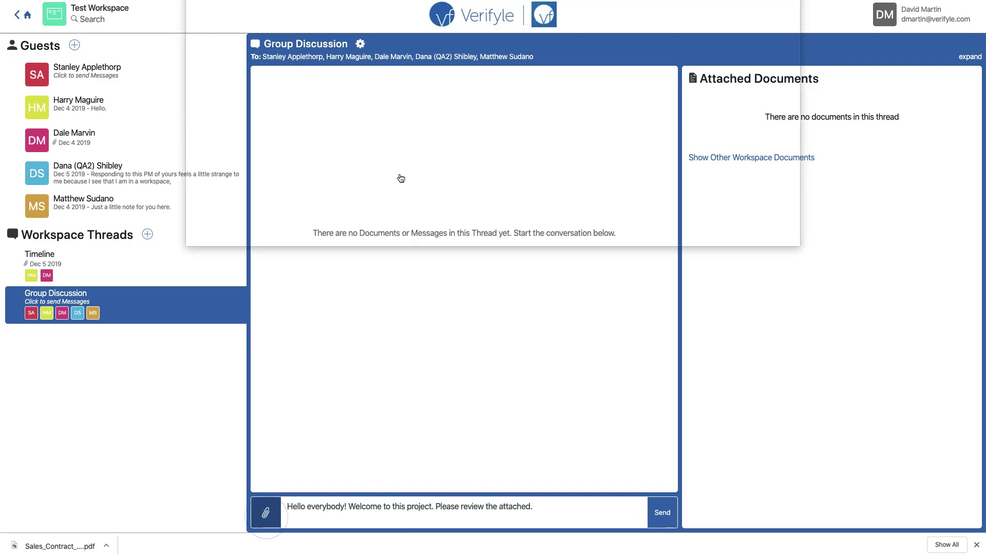
pyautogui.moveTo(311, 175); pyautogui.dragTo(317, 195)
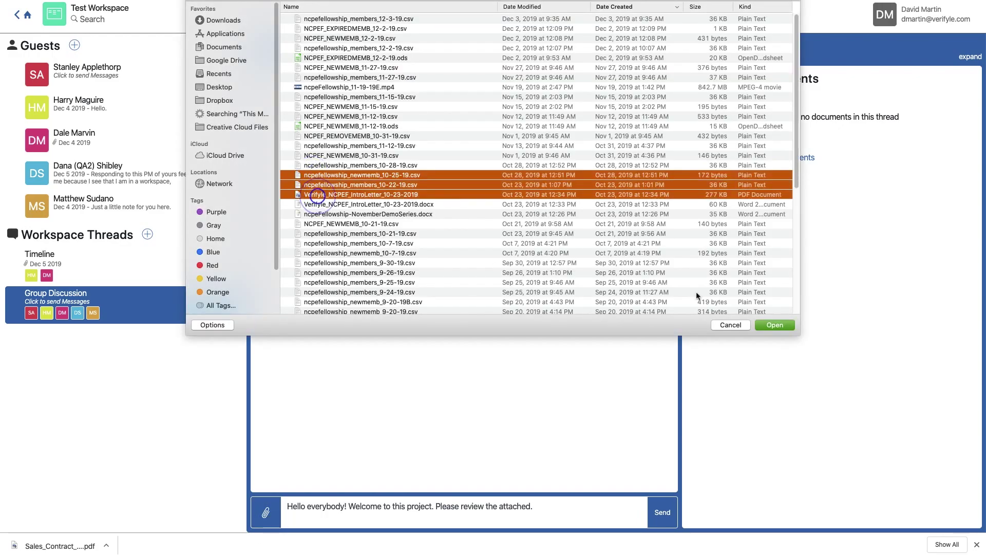
pyautogui.click(766, 324)
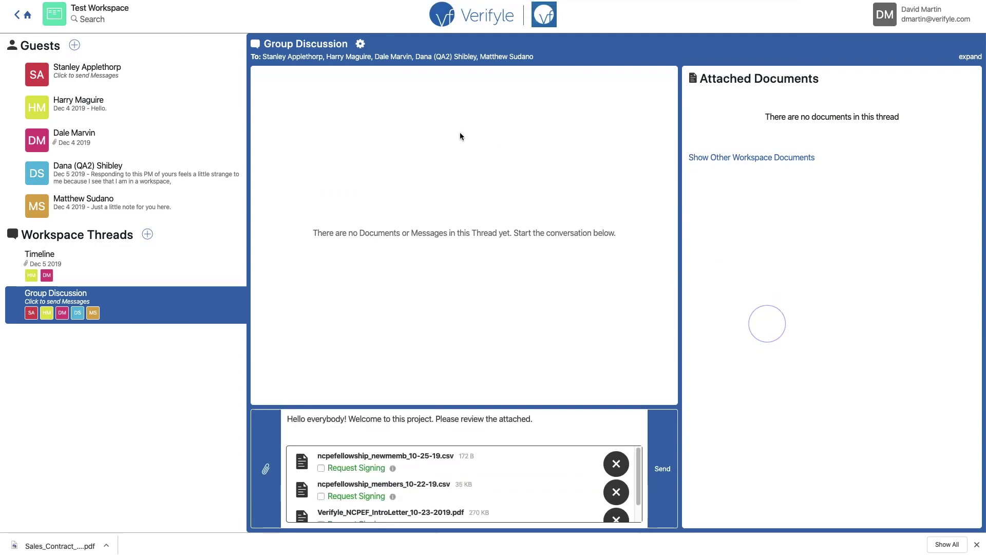
pyautogui.click(663, 469)
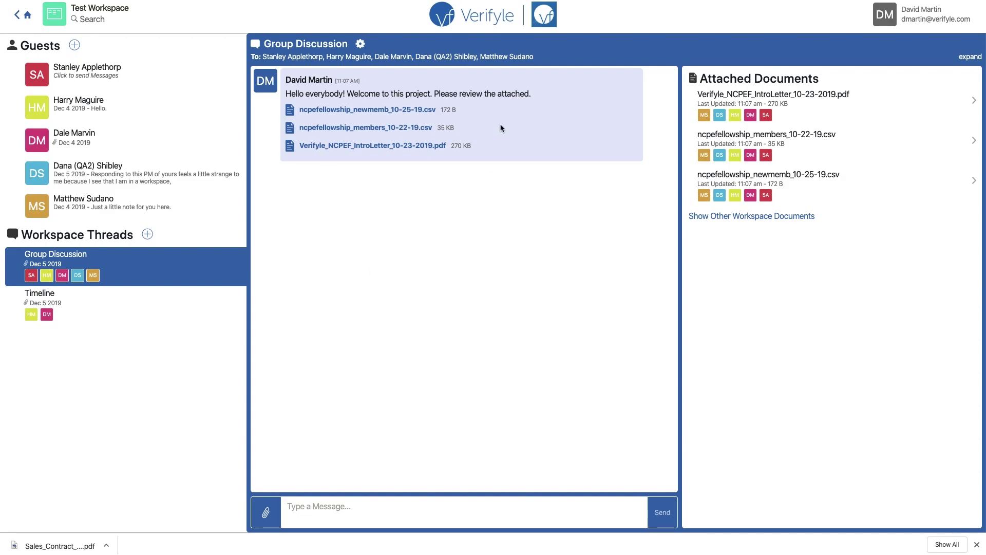
pyautogui.moveTo(516, 96)
pyautogui.moveTo(31, 280)
pyautogui.click(749, 216)
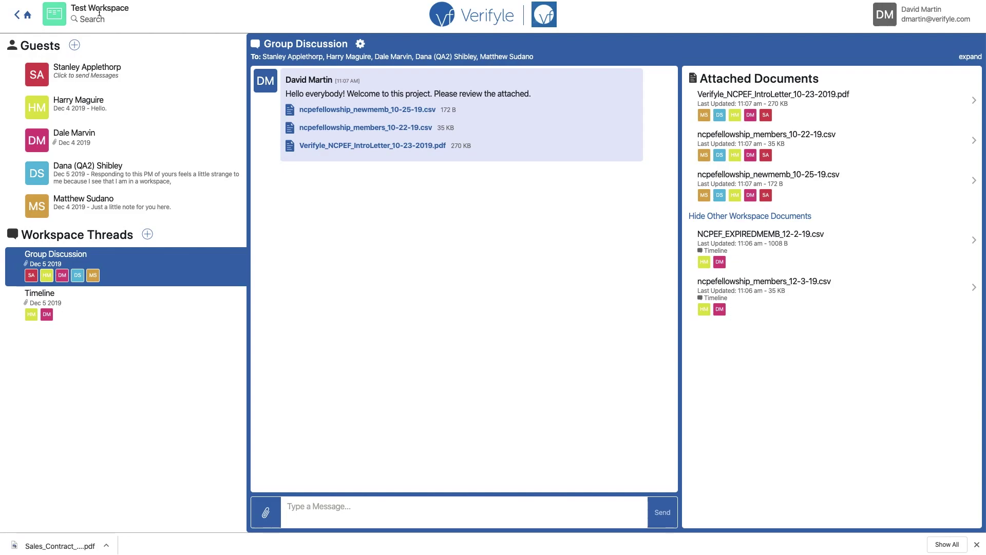
pyautogui.click(757, 216)
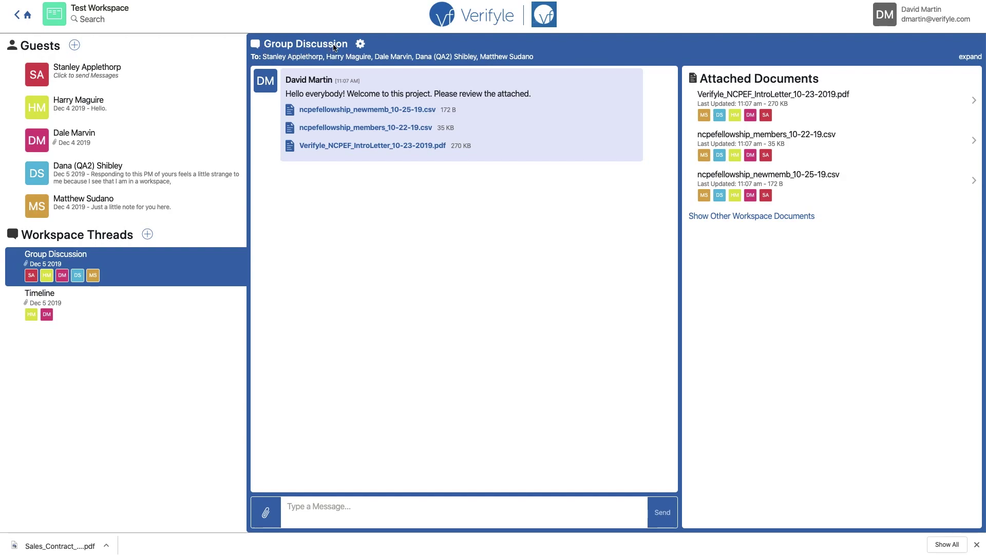
pyautogui.click(742, 216)
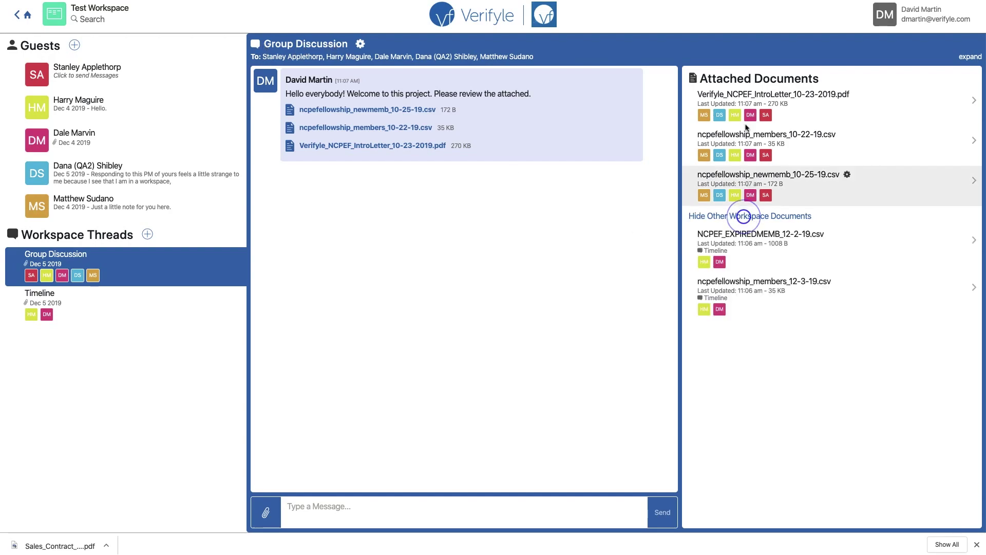
pyautogui.click(760, 217)
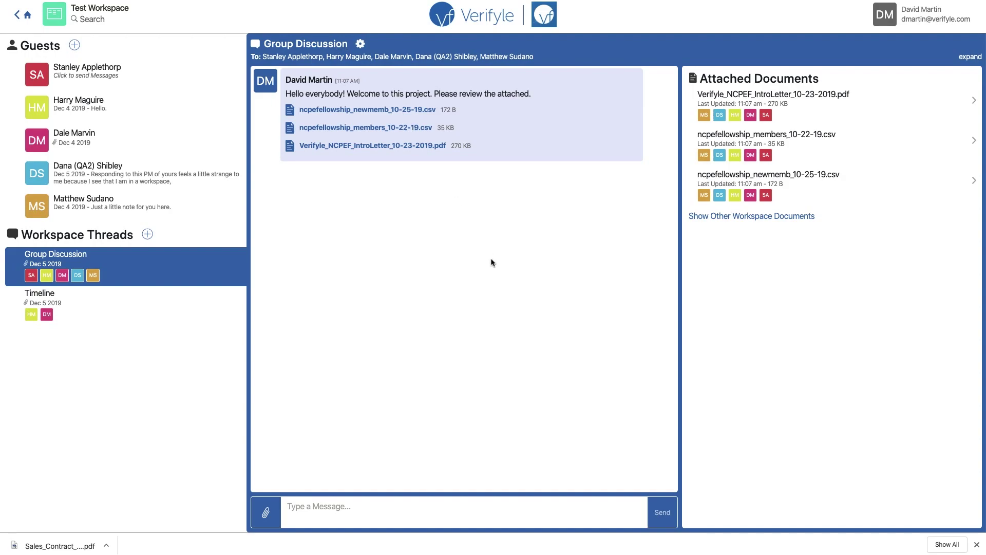
pyautogui.moveTo(95, 257)
pyautogui.click(95, 256)
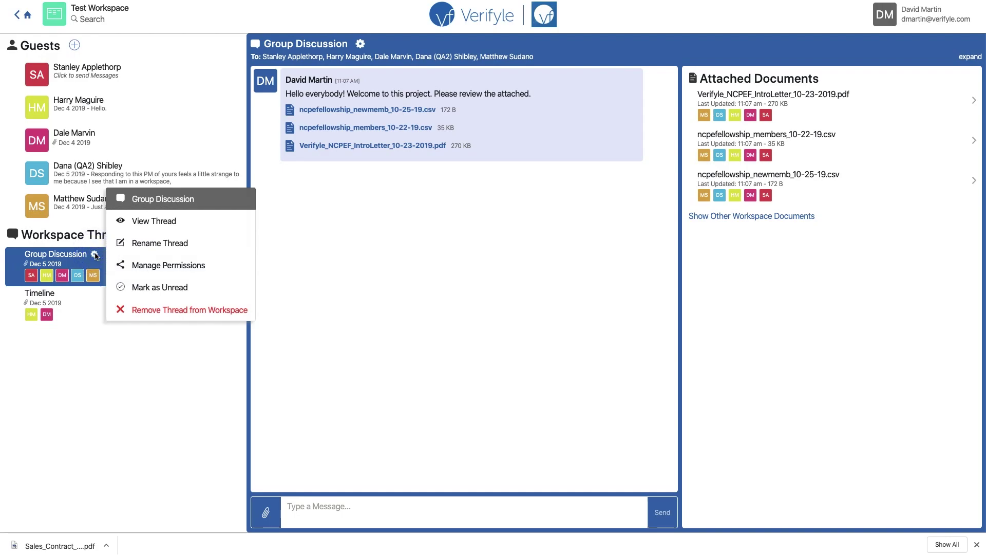
# Step: Revoke the second guest's Group Discussion access, leaving four recipients, then return to the Timeline thread
pyautogui.click(157, 270)
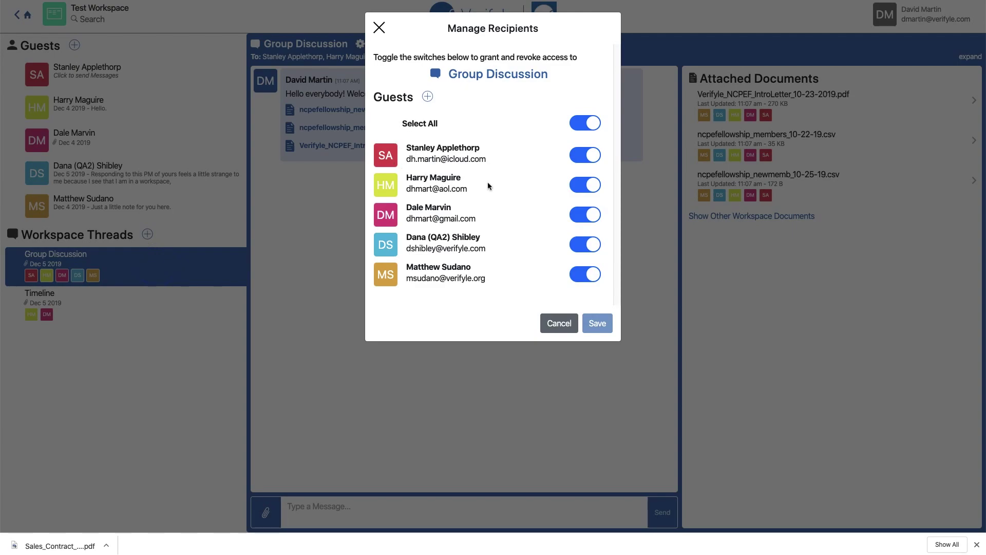
pyautogui.click(593, 185)
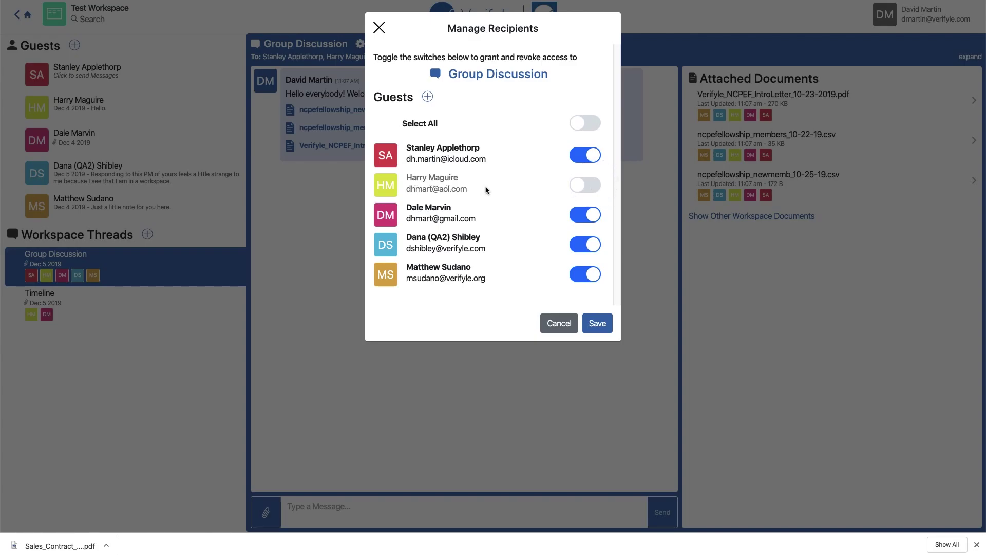
pyautogui.click(596, 323)
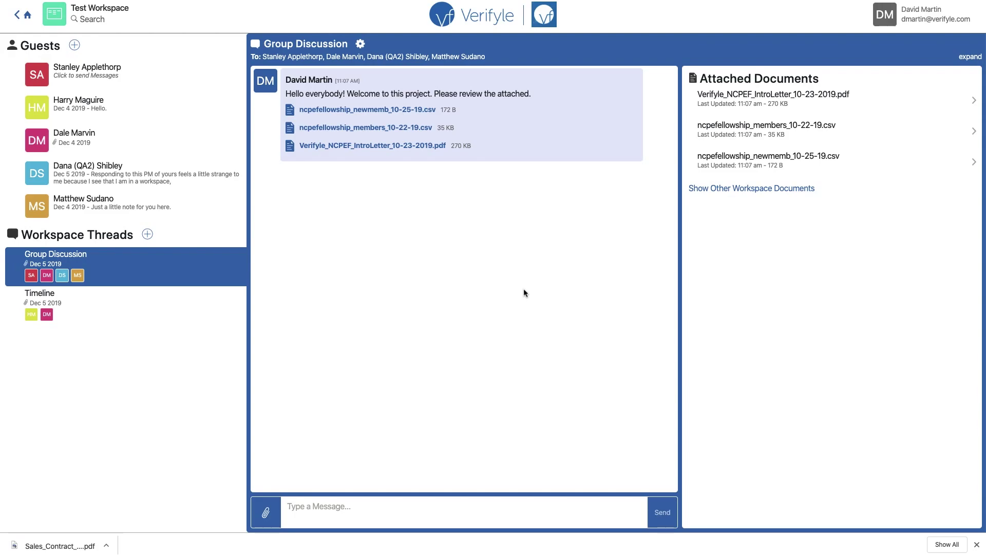
pyautogui.click(48, 303)
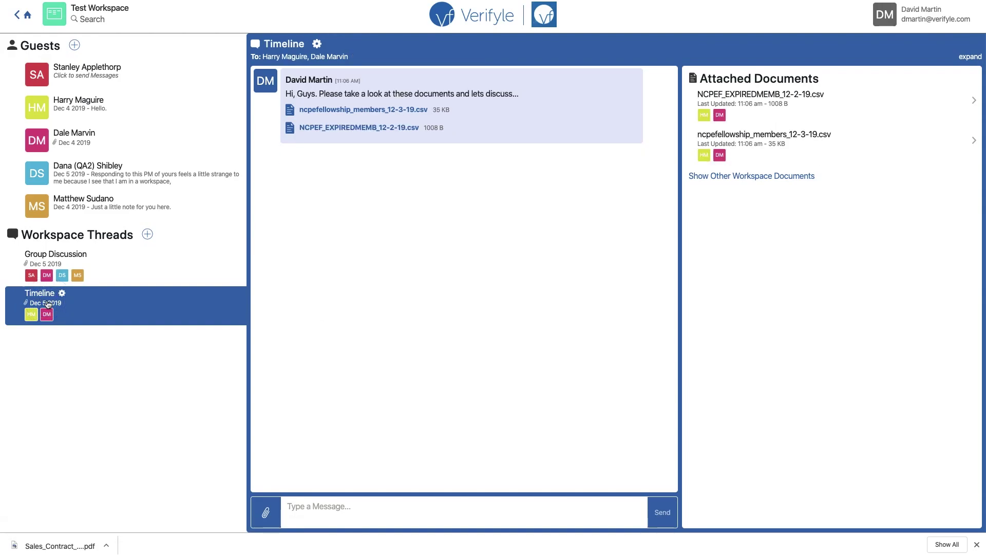